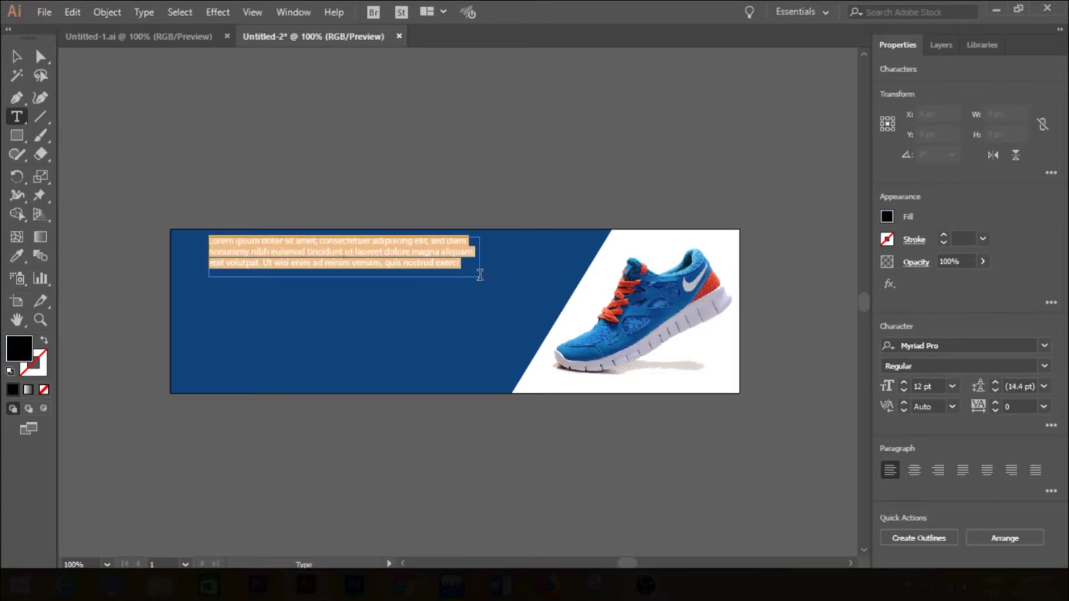
Step: Replace the placeholder text with the heading NIKE SHOES and set its fill colour to white (ffffff)
key("BackSpace")
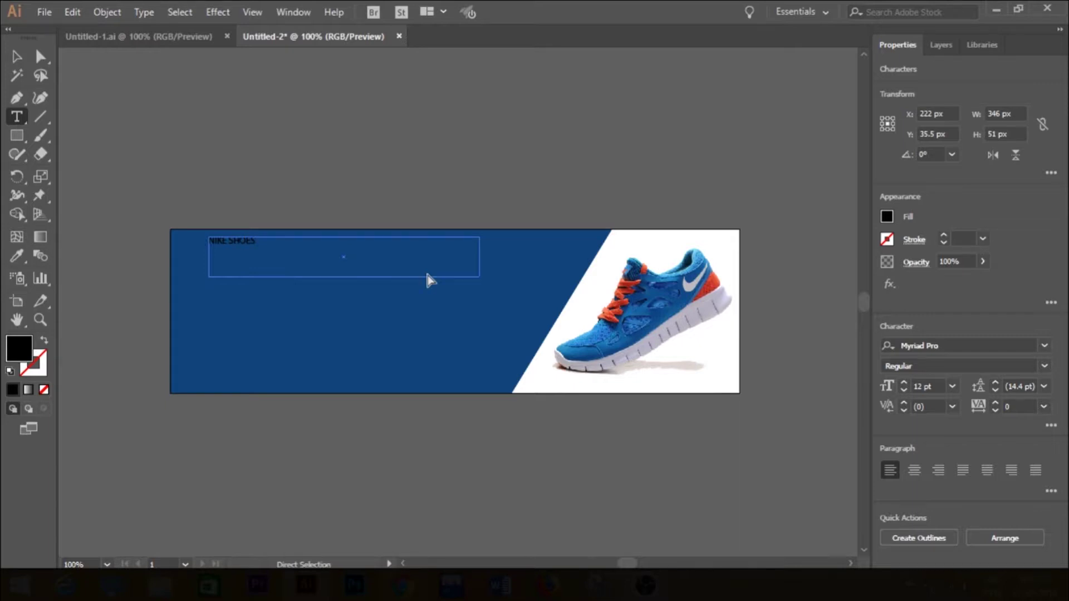
key("ctrl+a")
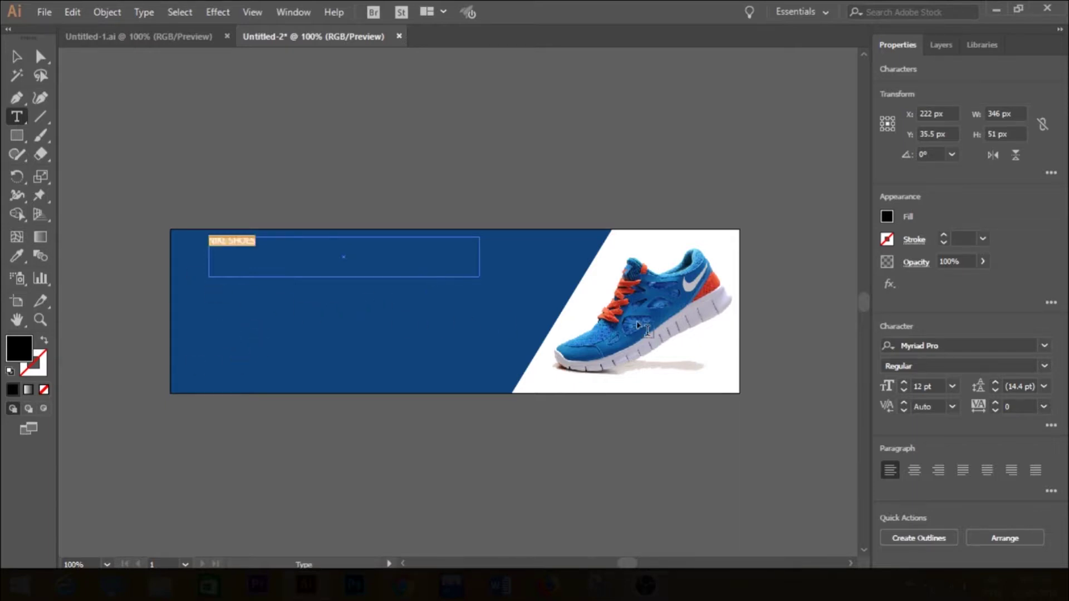
left_click(18, 256)
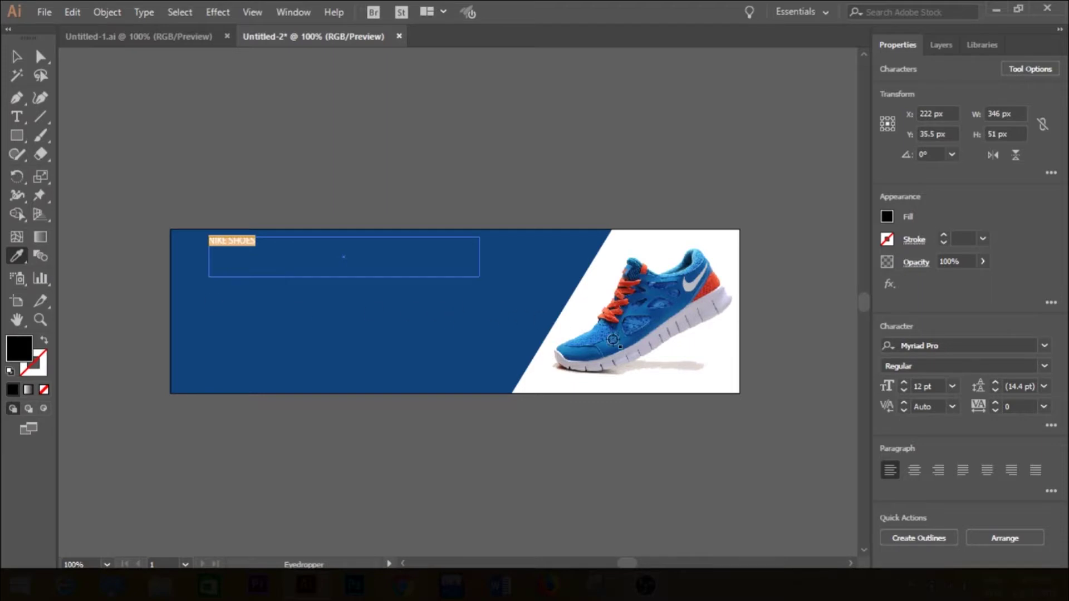
left_click(633, 351)
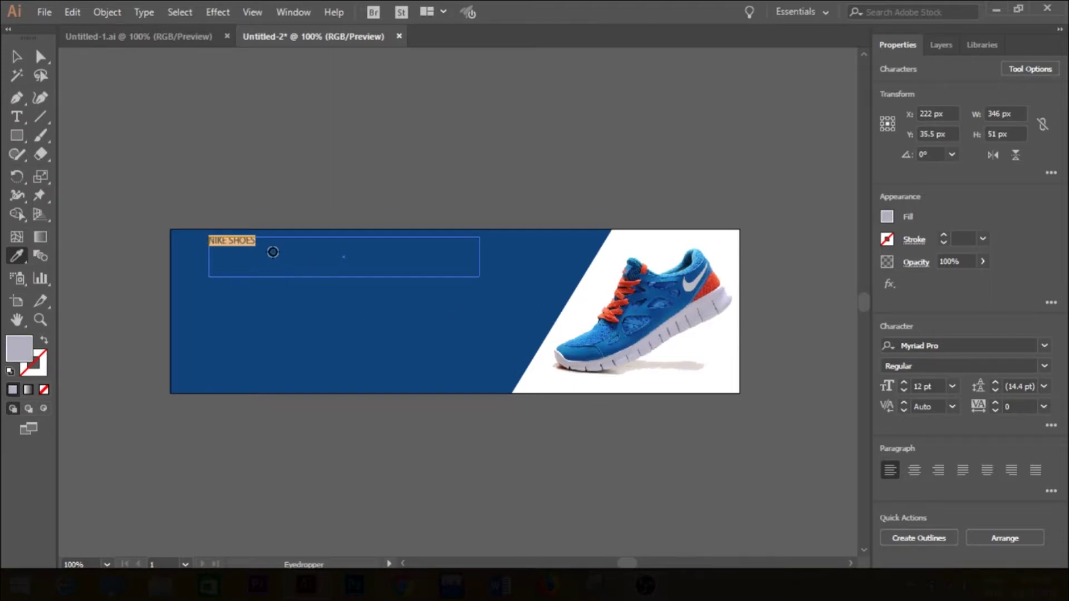
double_click(16, 348)
left_click_drag(586, 271, 578, 253)
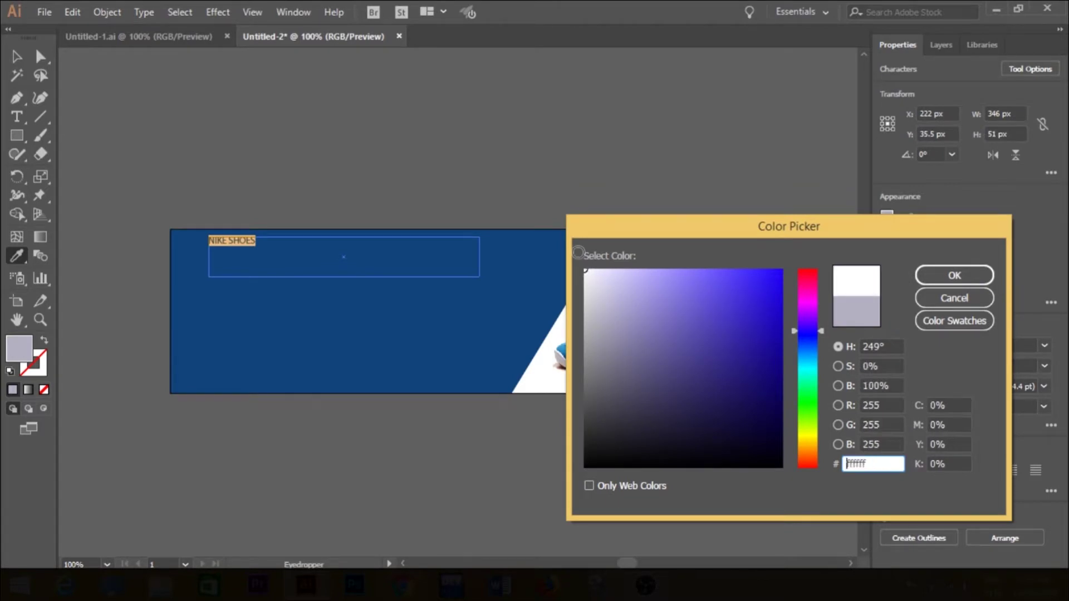
left_click(953, 275)
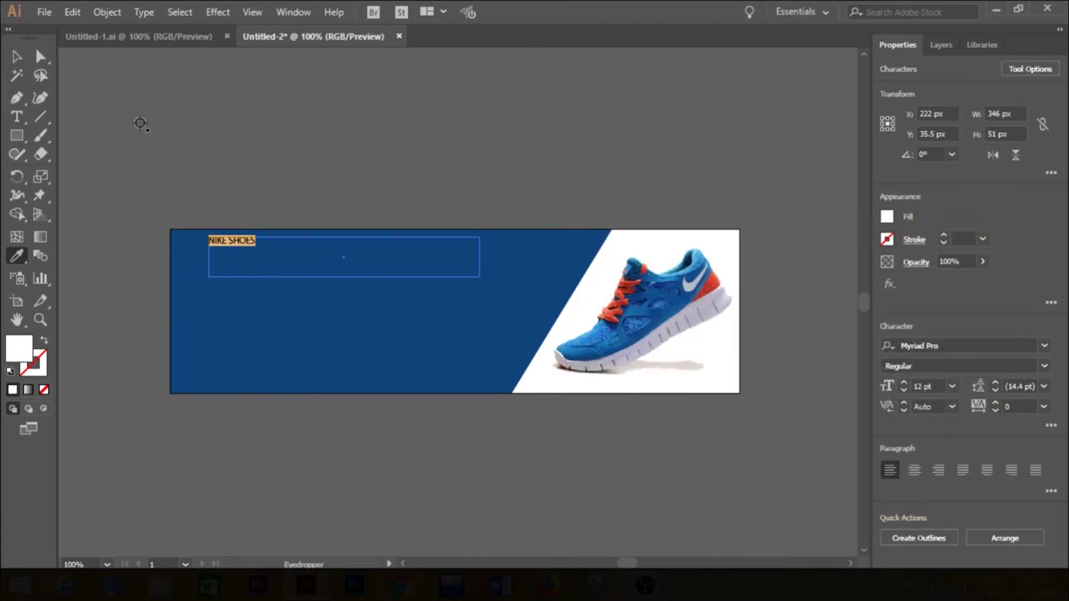
left_click(18, 57)
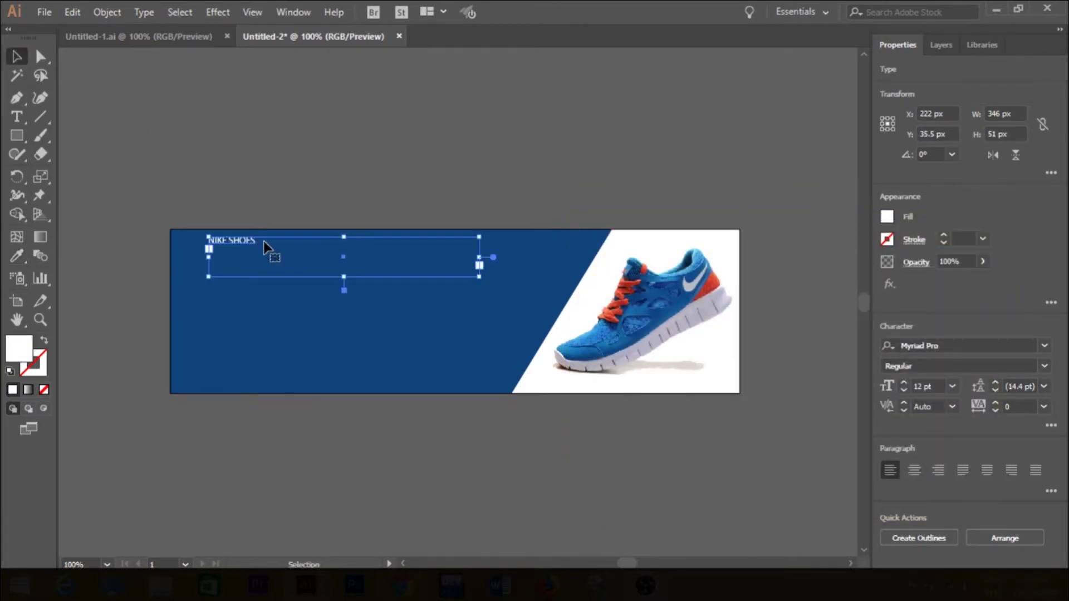
Step: Set the font size of the whole NIKE SHOES heading to 60 pt
left_click(18, 117)
left_click(232, 241)
key("ctrl")
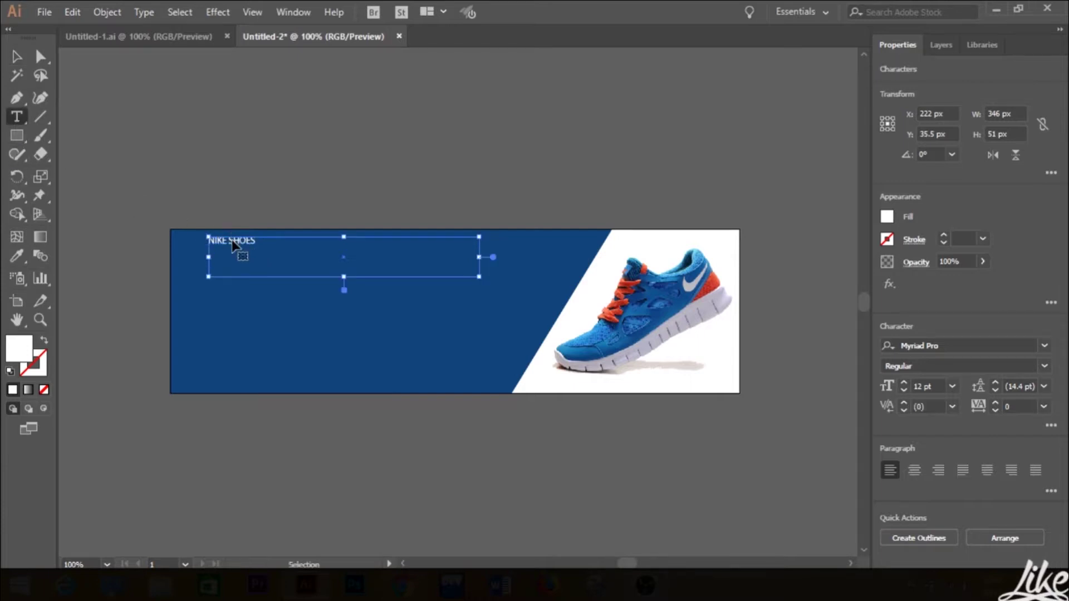
key("ctrl+a")
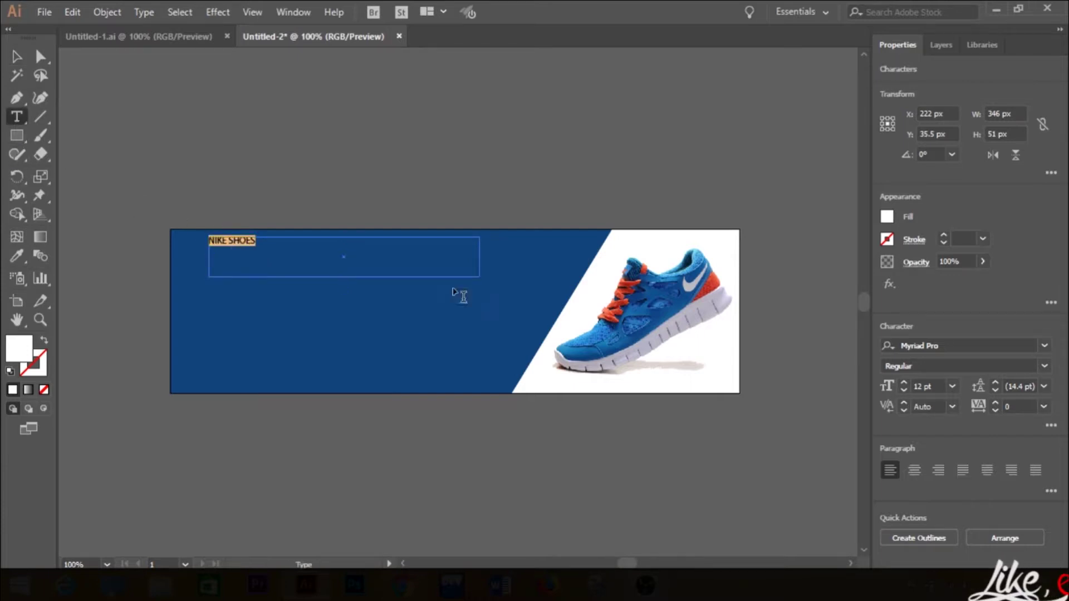
left_click(949, 391)
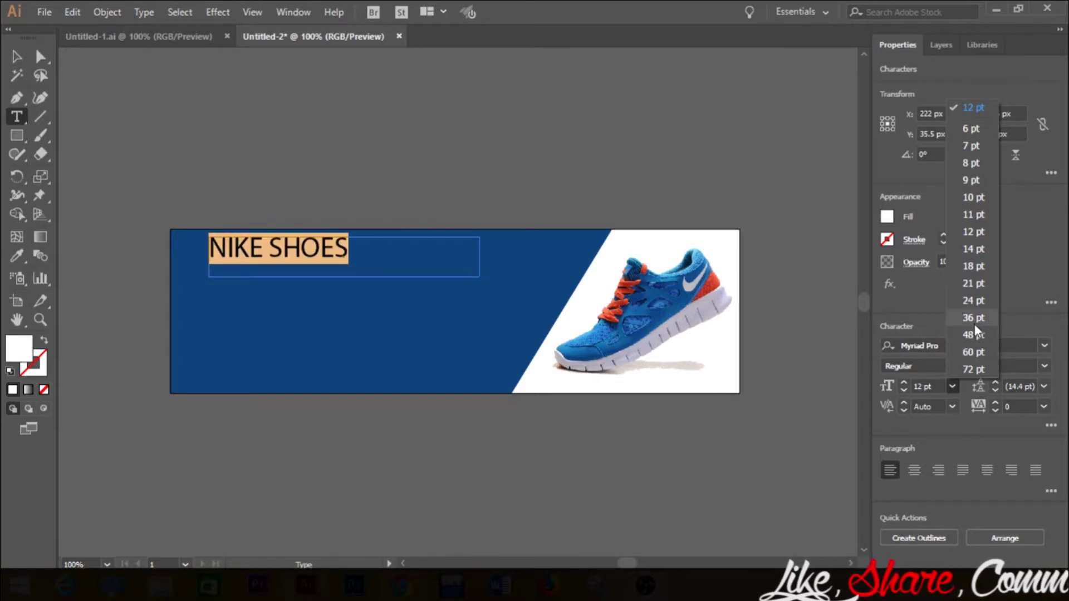
left_click(978, 351)
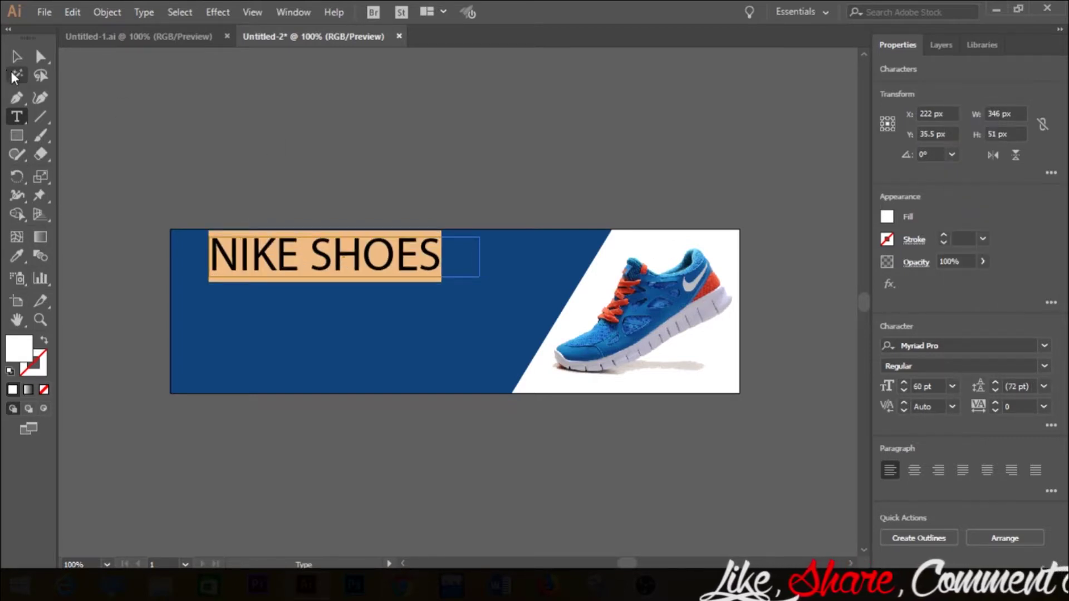
Step: Move the NIKE SHOES heading about 57 px to the right within the blue area
left_click(16, 56)
left_click(403, 160)
left_click_drag(280, 257, 327, 256)
left_click(423, 169)
Step: Justify the NIKE SHOES heading with its last line centred, and shift it slightly to the left
left_click(393, 251)
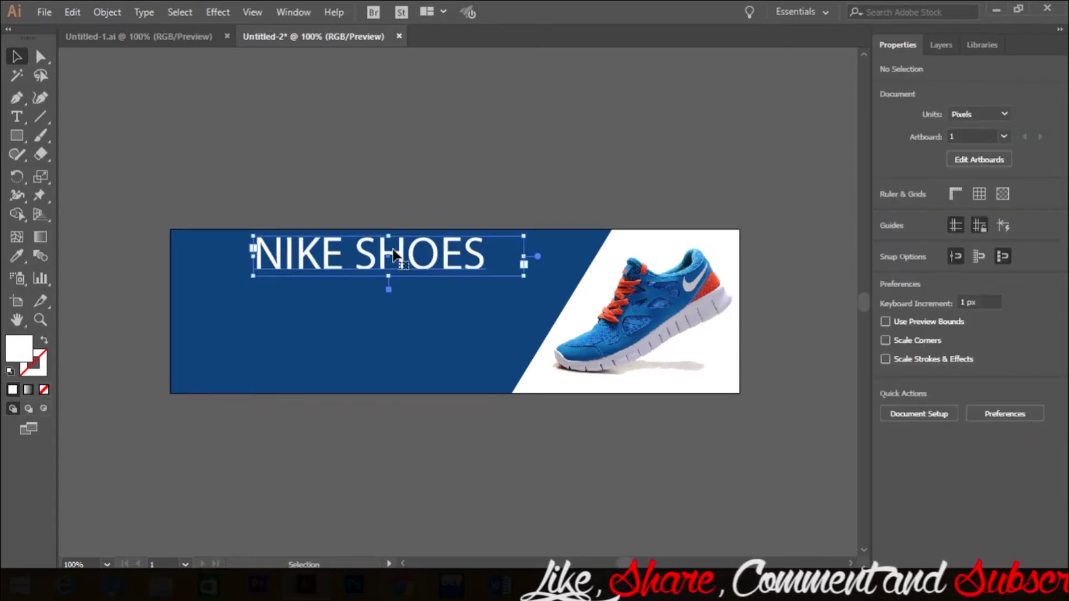
left_click(1034, 471)
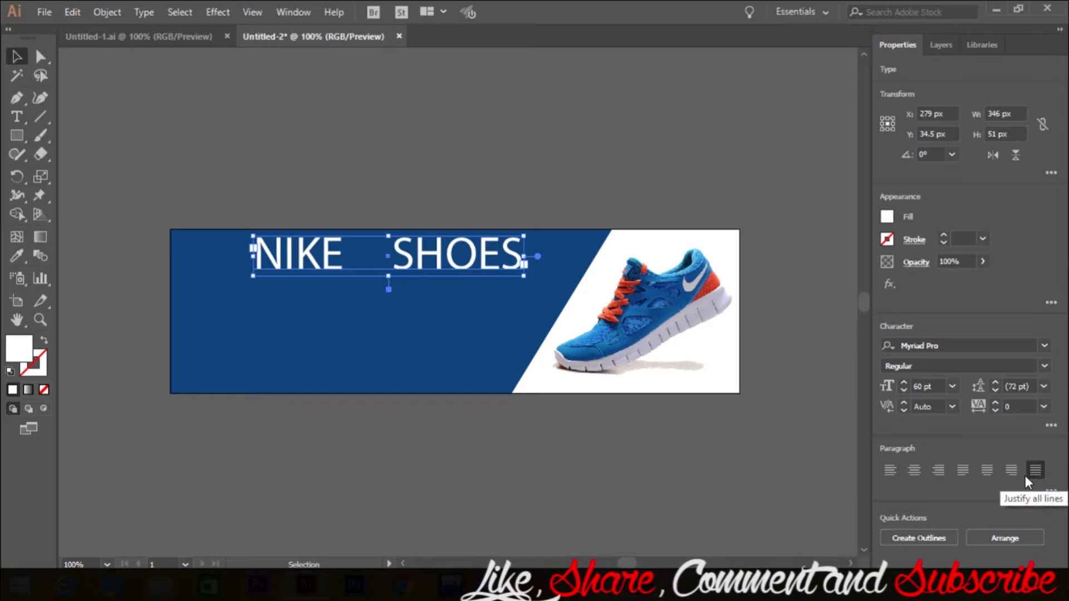
left_click(1008, 474)
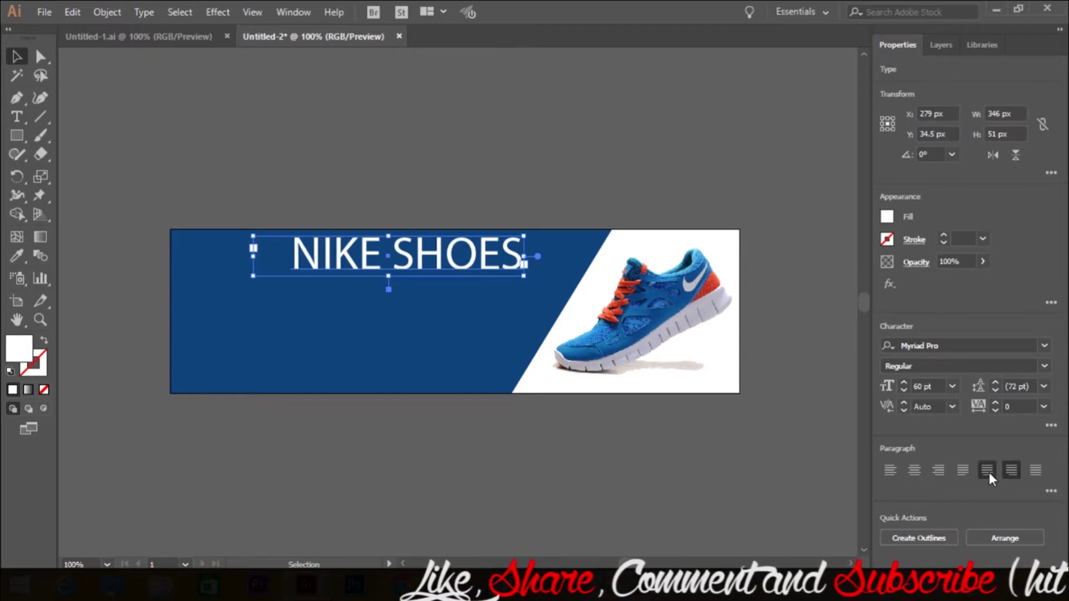
left_click(989, 472)
left_click(965, 472)
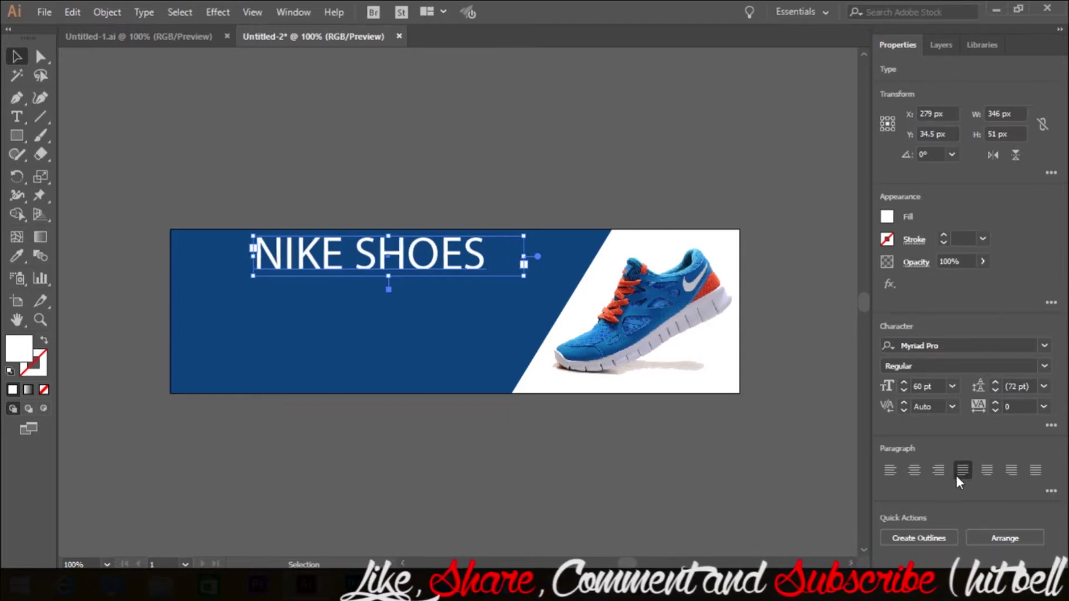
left_click(986, 473)
left_click(499, 156)
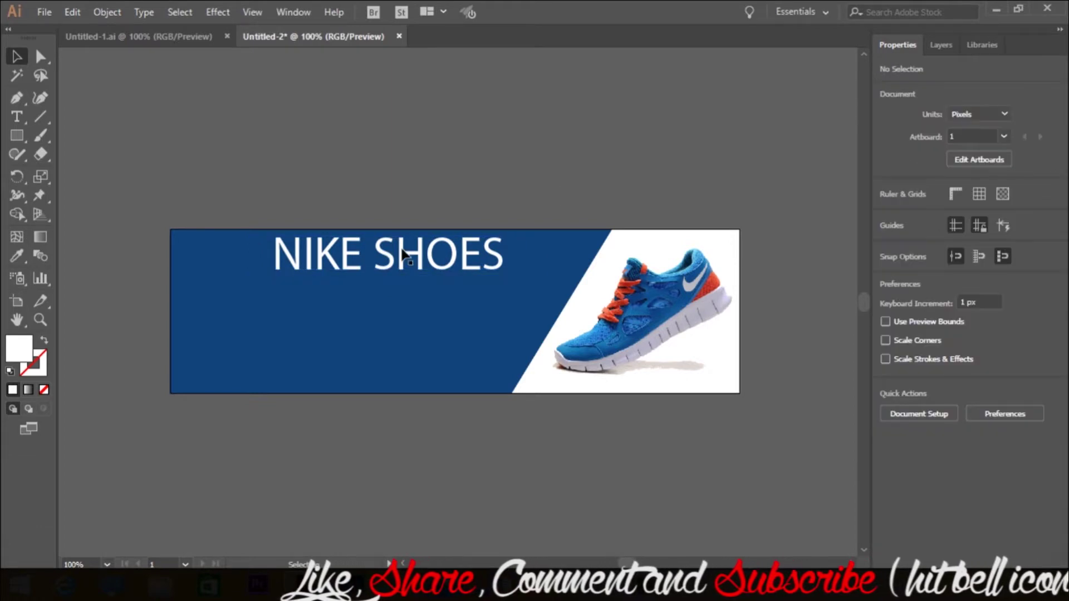
left_click_drag(404, 253, 389, 254)
left_click(433, 173)
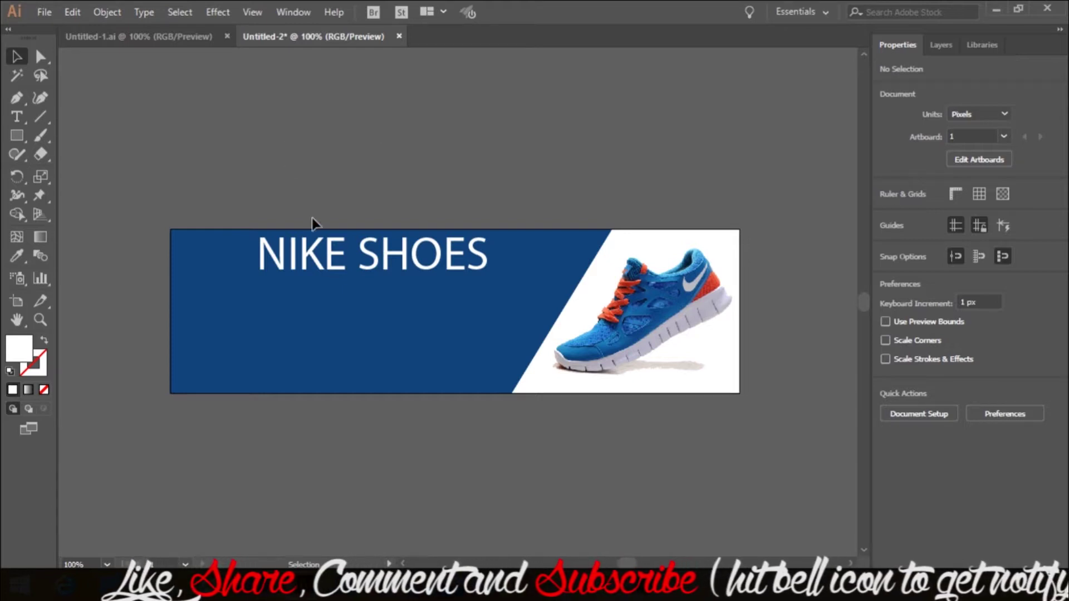
Step: Draw a text area about 430 by 72 px below the heading and set its text size to 18 pt
left_click_drag(15, 117, 43, 117)
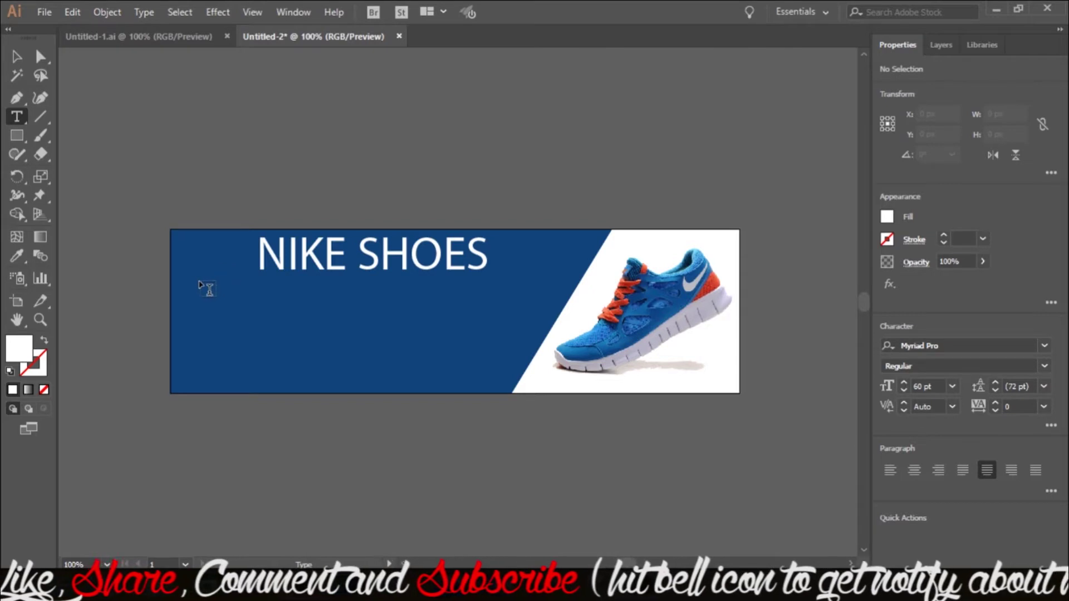
left_click_drag(199, 284, 532, 341)
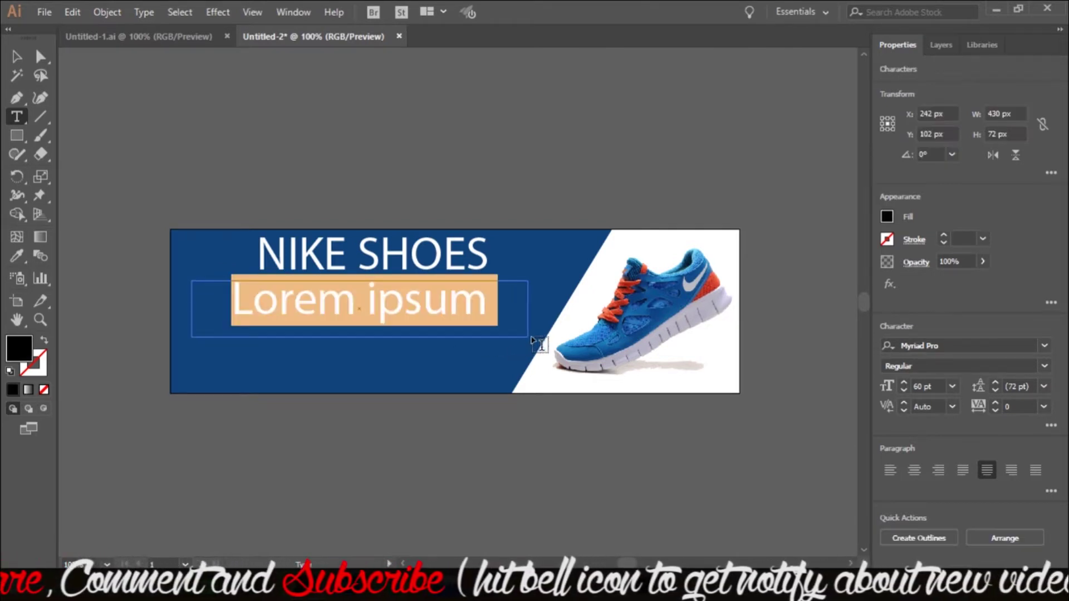
left_click(953, 386)
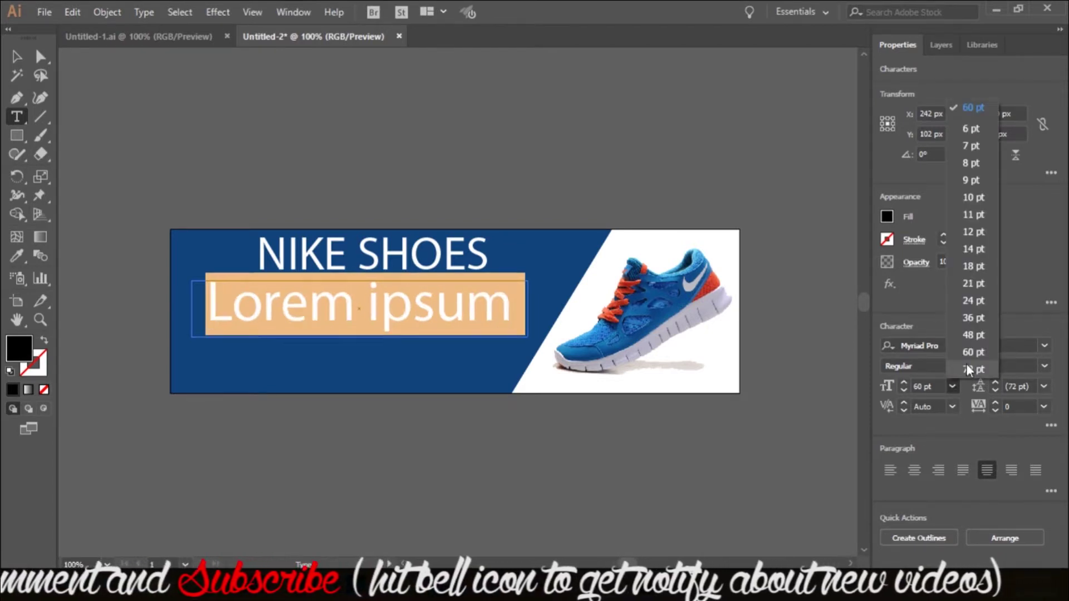
left_click(974, 262)
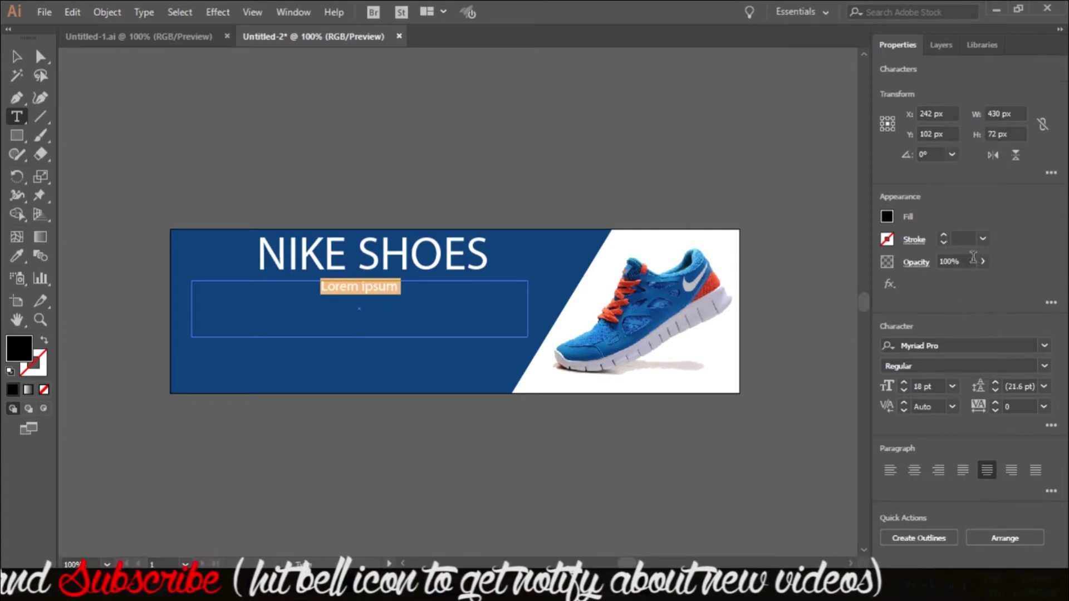
Step: Delete the text area below the heading and draw a new placeholder text area about 433 by 68 px there
left_click(17, 60)
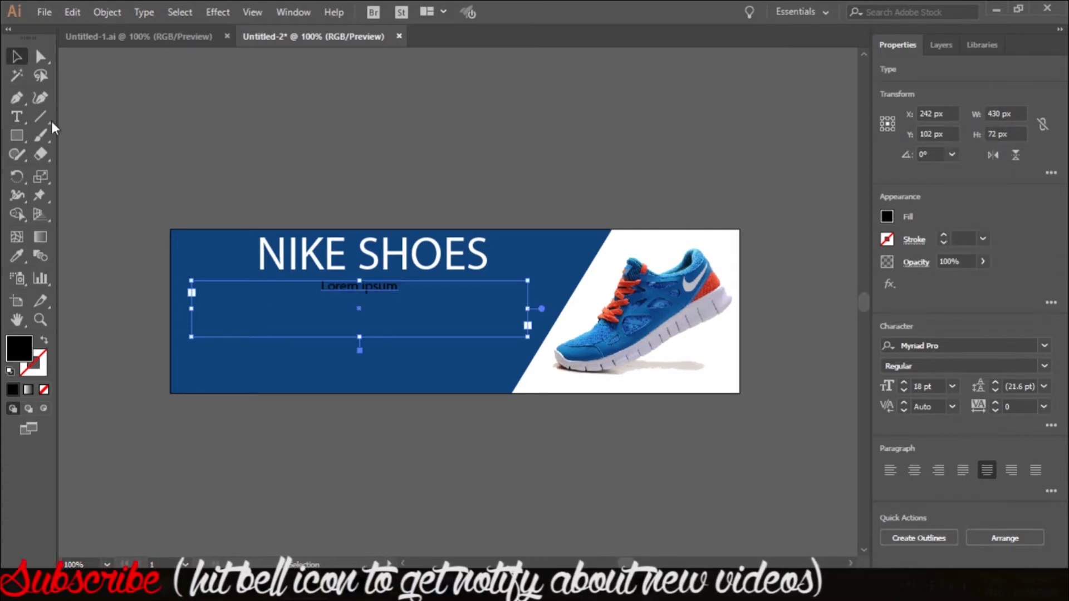
key("Delete")
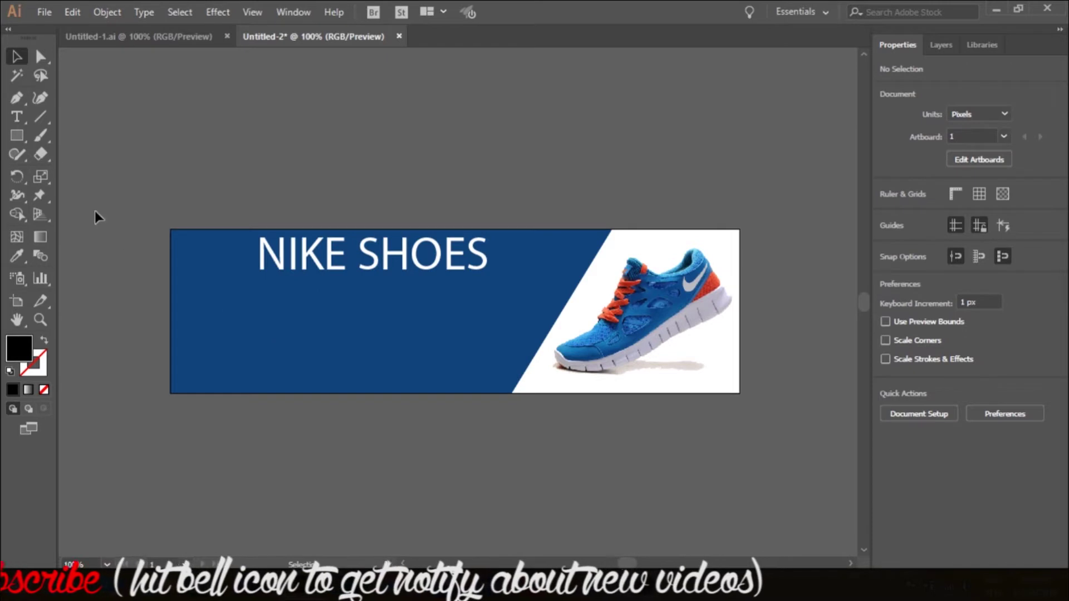
left_click(17, 116)
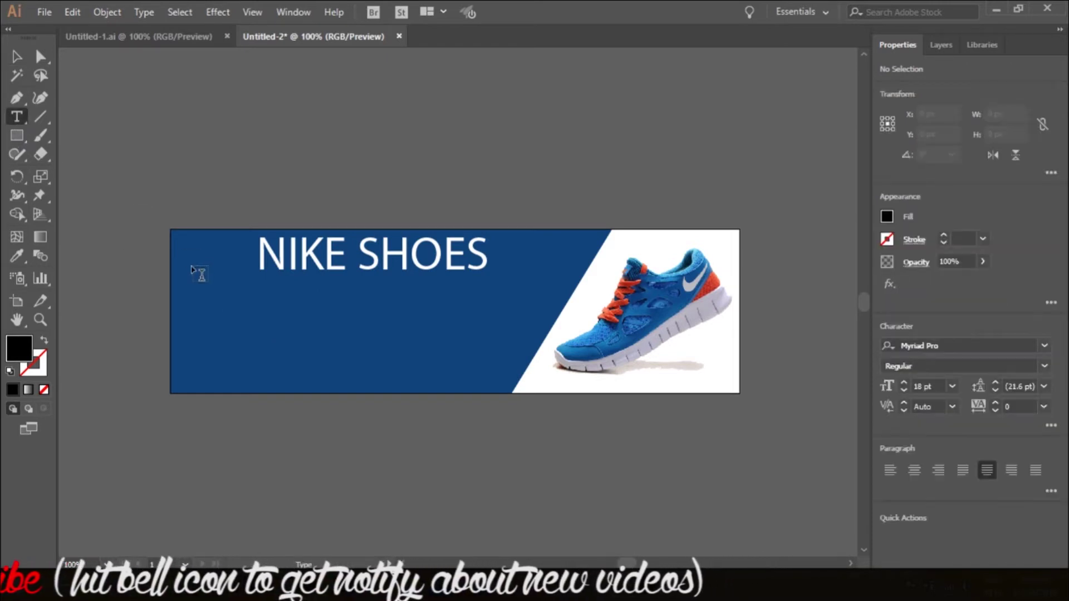
left_click_drag(191, 280, 530, 331)
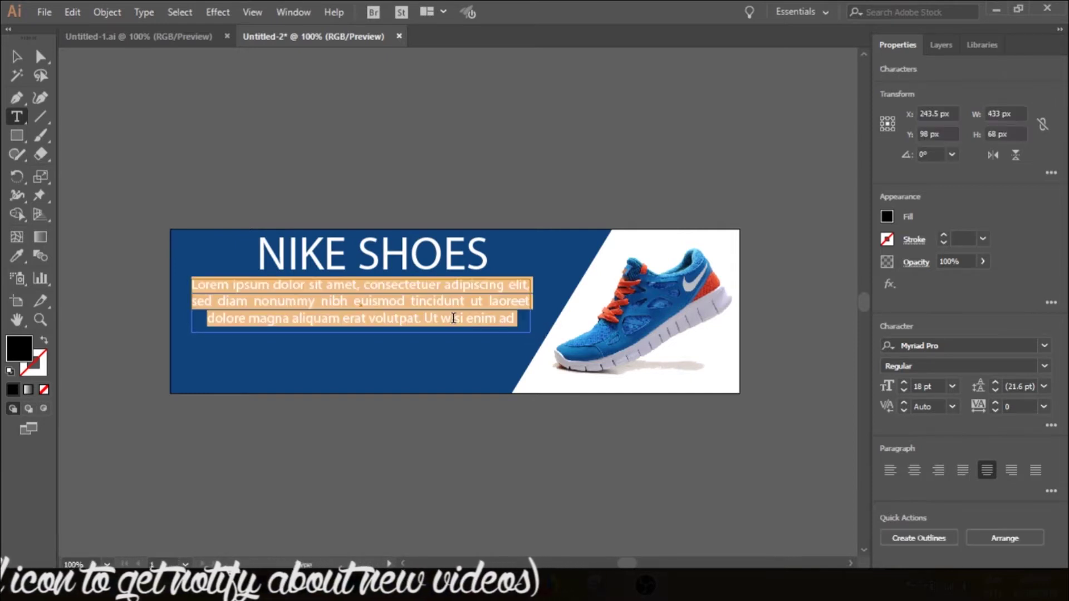
Step: Set the fill colour of the entire Lorem ipsum paragraph to white (ffffff) and deselect it
left_click(520, 320)
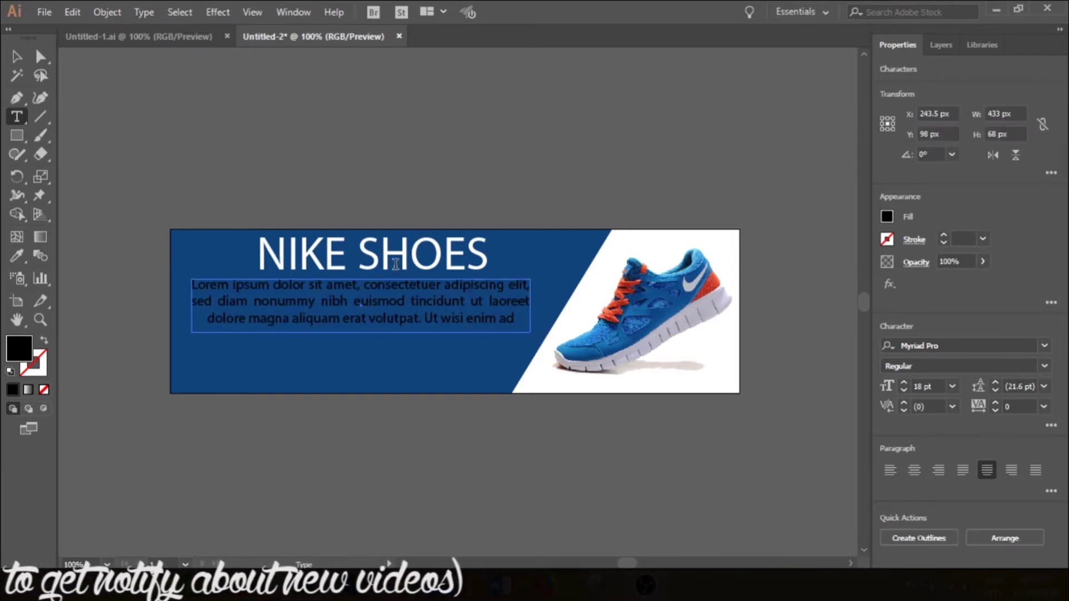
key("ctrl+a")
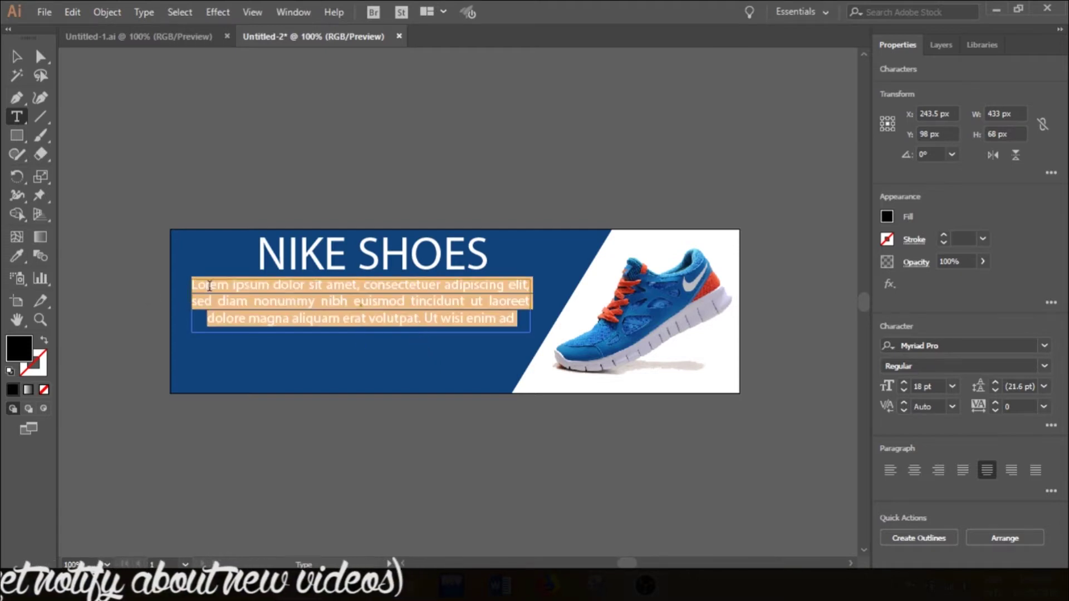
double_click(21, 341)
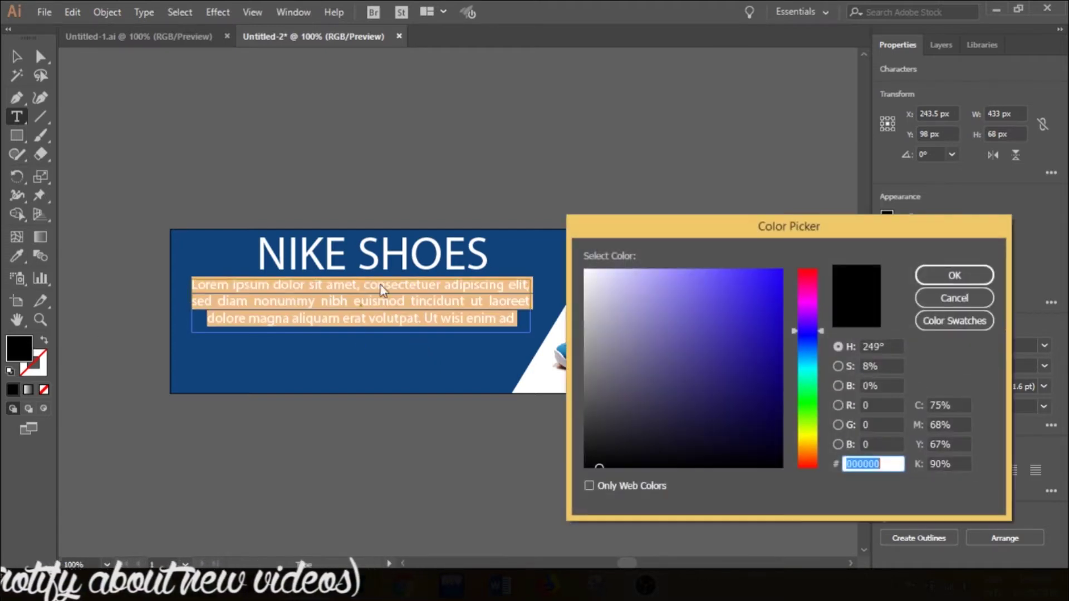
left_click(585, 269)
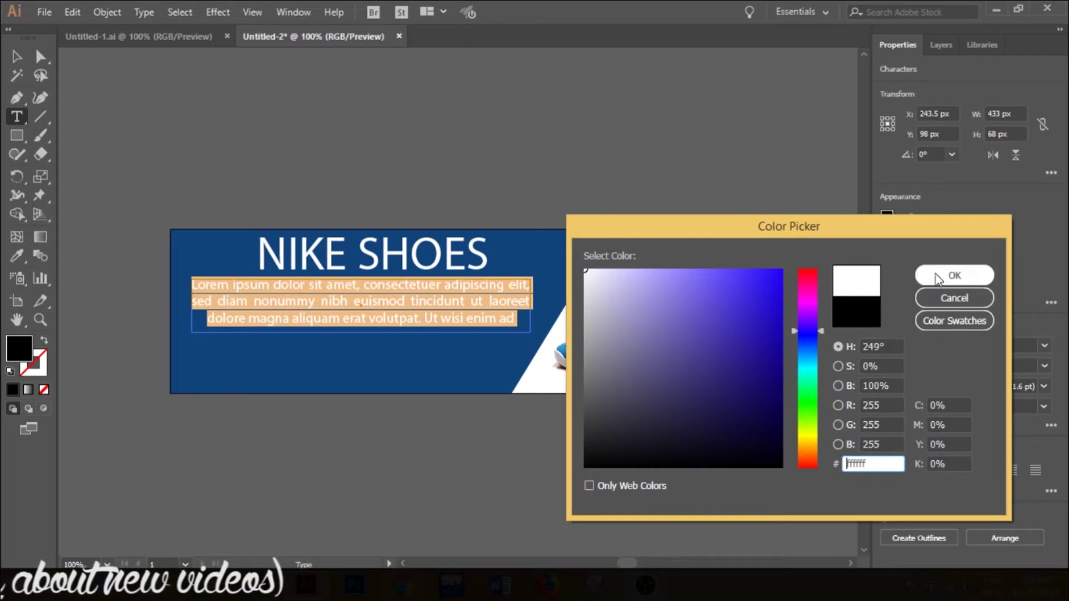
left_click(954, 275)
key("Escape")
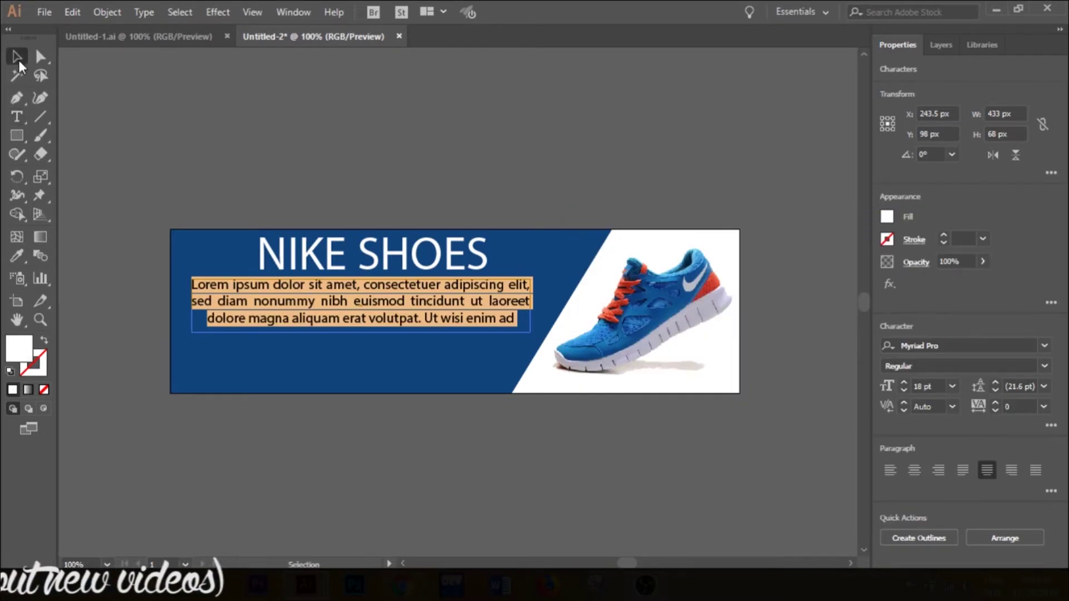
left_click(222, 154)
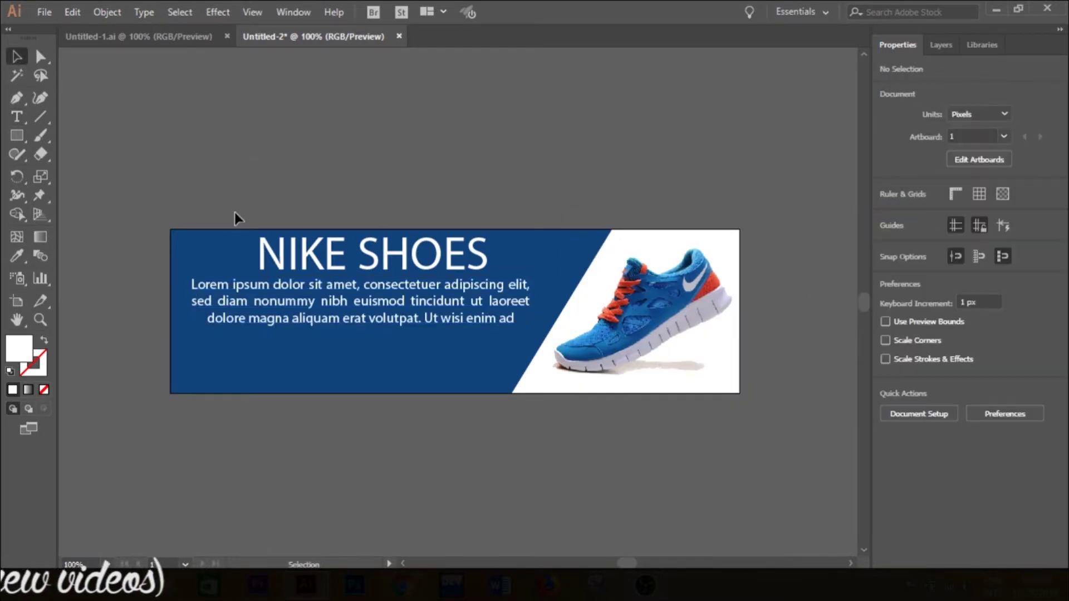
Step: Justify all lines of the Lorem ipsum paragraph below the heading
left_click(301, 314)
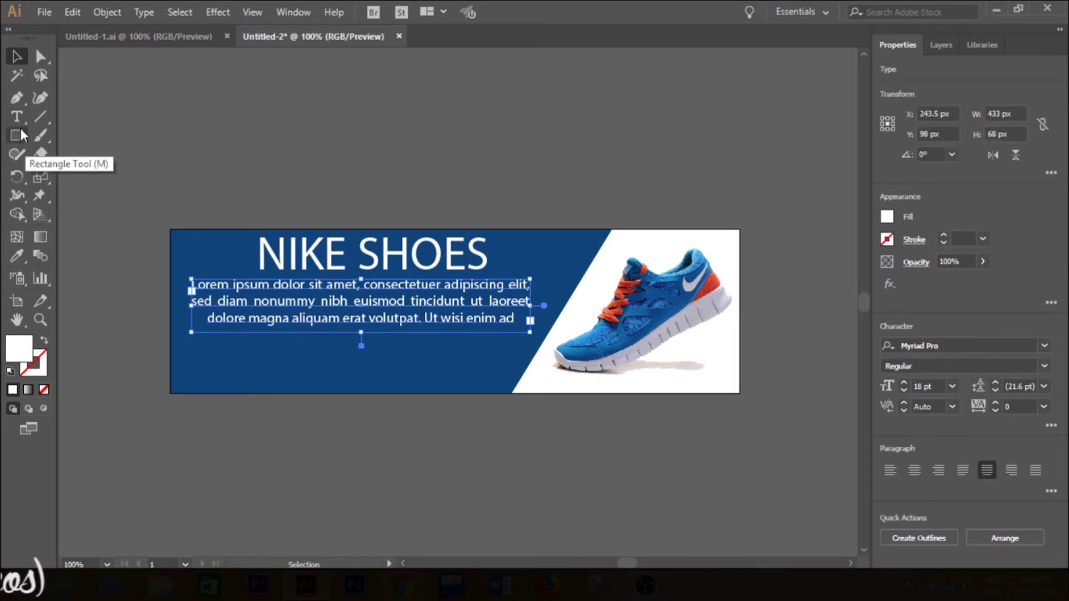
left_click(17, 117)
left_click(275, 306)
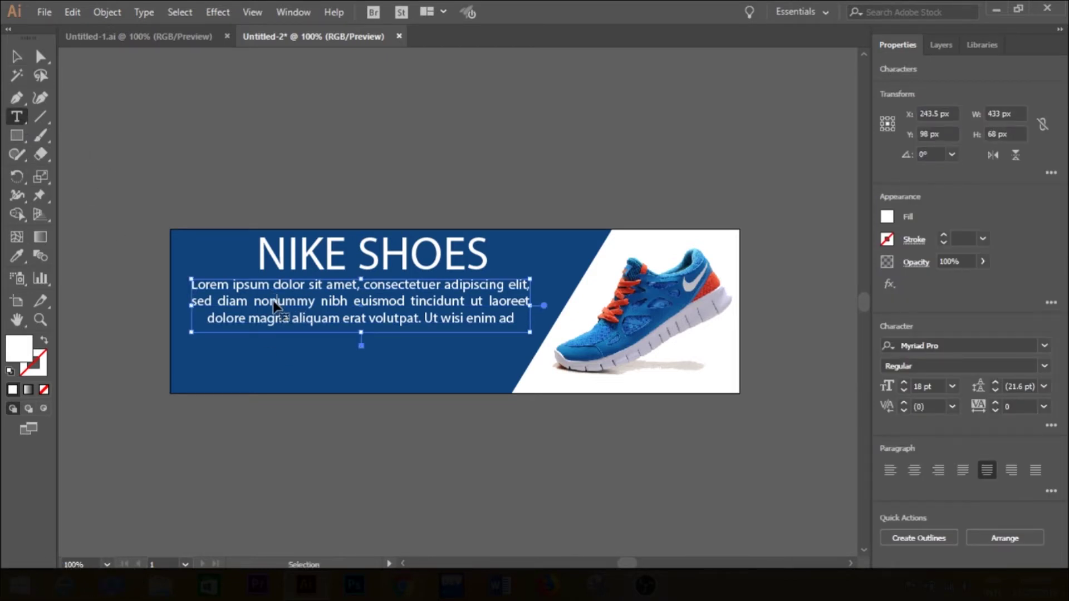
key("ctrl+a")
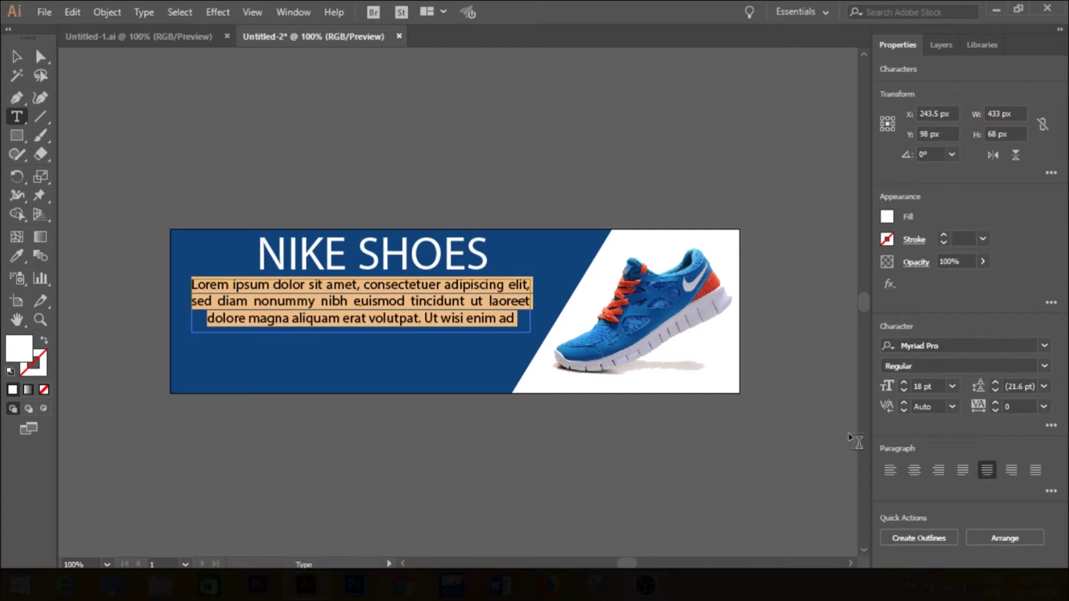
left_click(1035, 471)
left_click(16, 57)
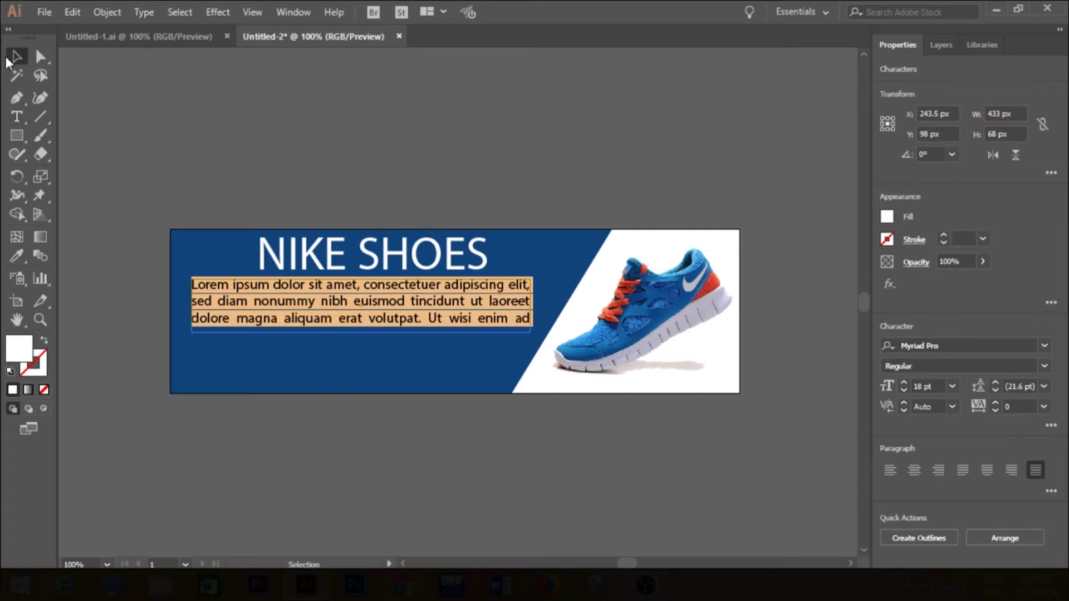
Step: Draw a white rectangle about 125 by 42 px below the paragraph and fully round its corners into a pill-shaped button
left_click(186, 141)
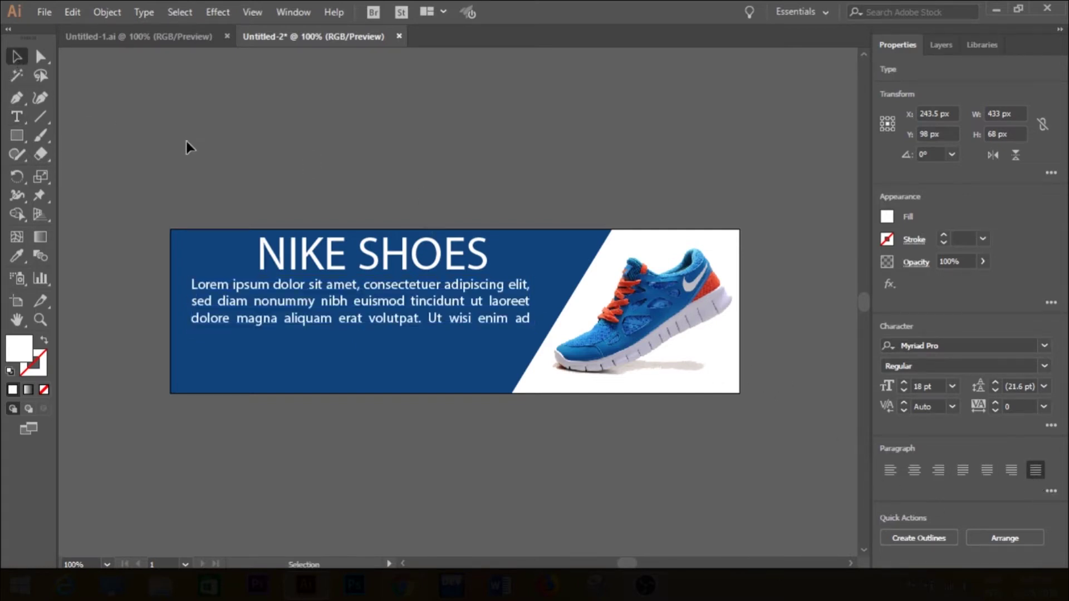
left_click(22, 136)
left_click(50, 135)
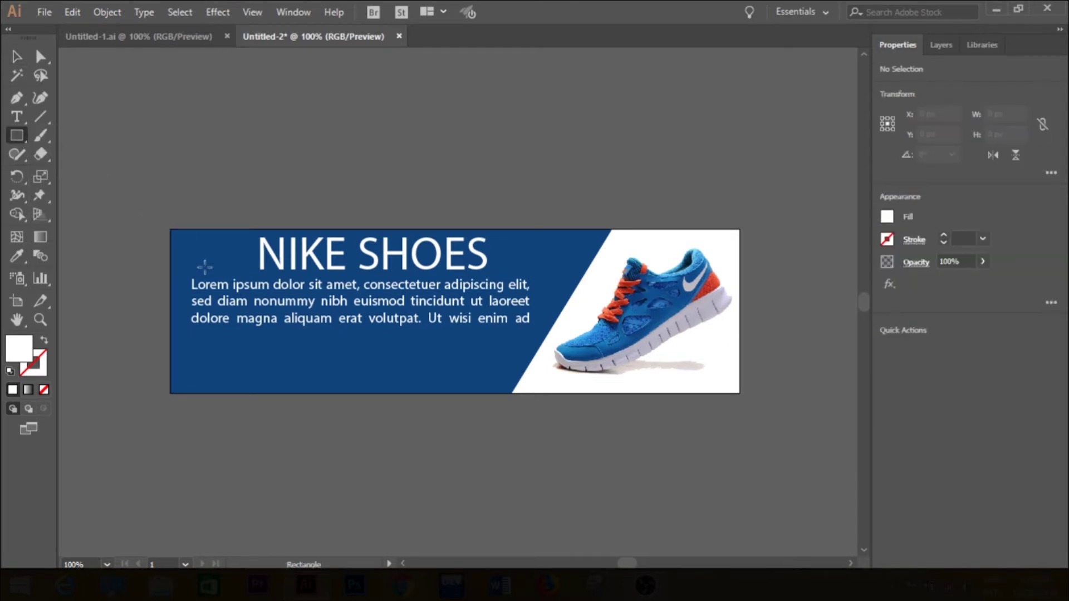
left_click_drag(275, 333, 374, 365)
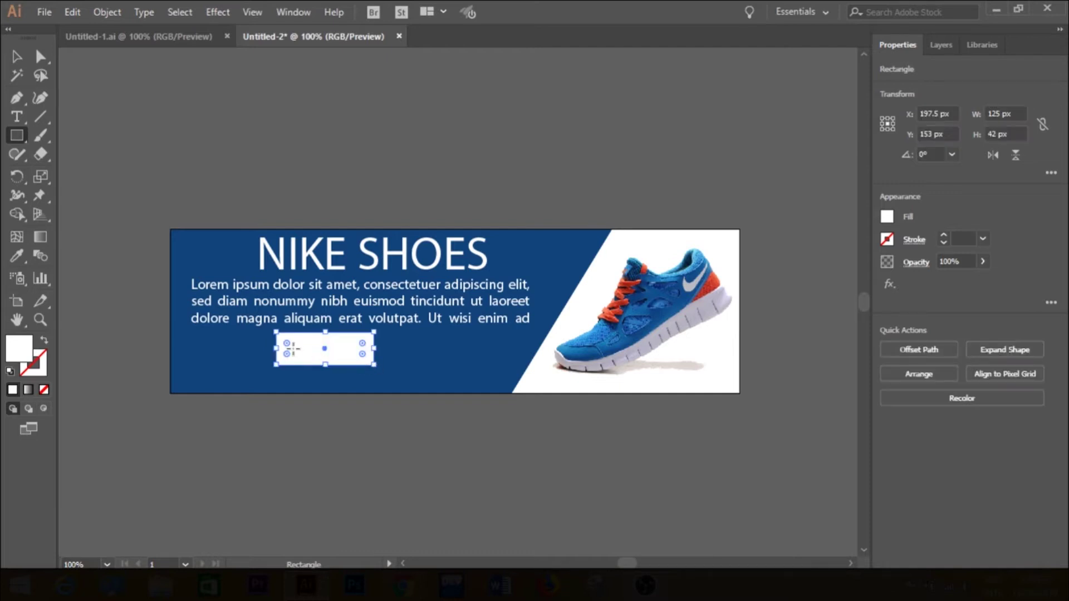
left_click_drag(286, 342, 294, 347)
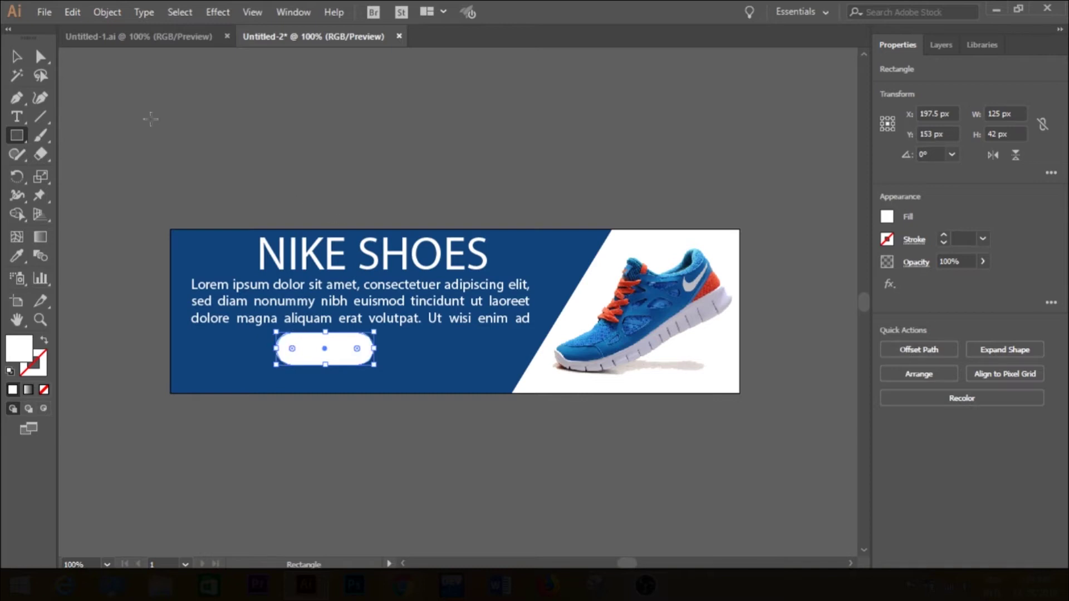
Step: Move the white pill-shaped button sideways so it sits centred under the paragraph, and deselect it
left_click(17, 56)
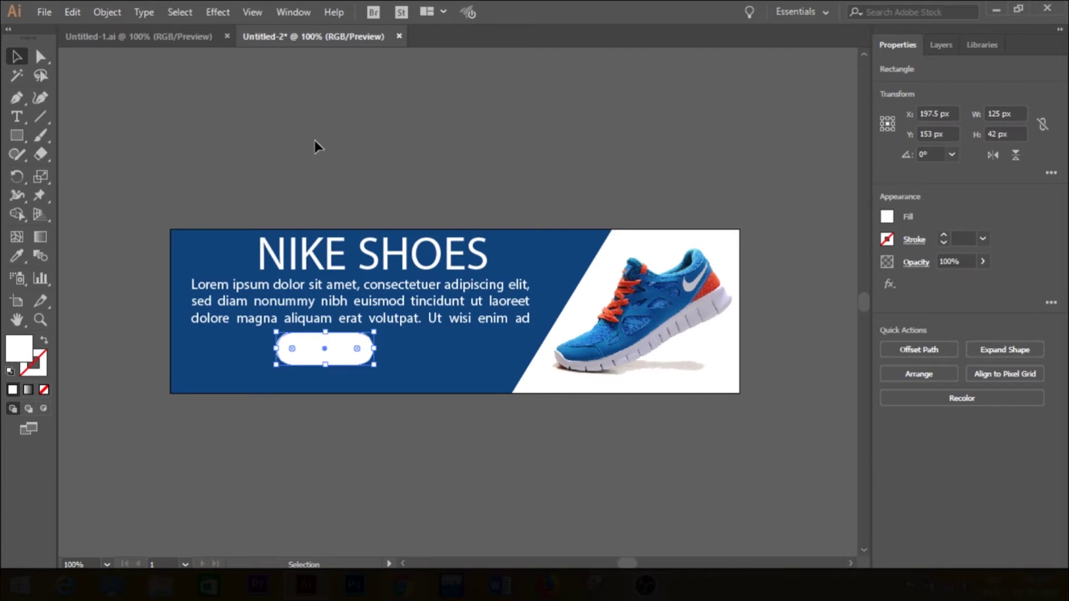
left_click(316, 163)
left_click_drag(333, 347, 366, 350)
left_click(426, 193)
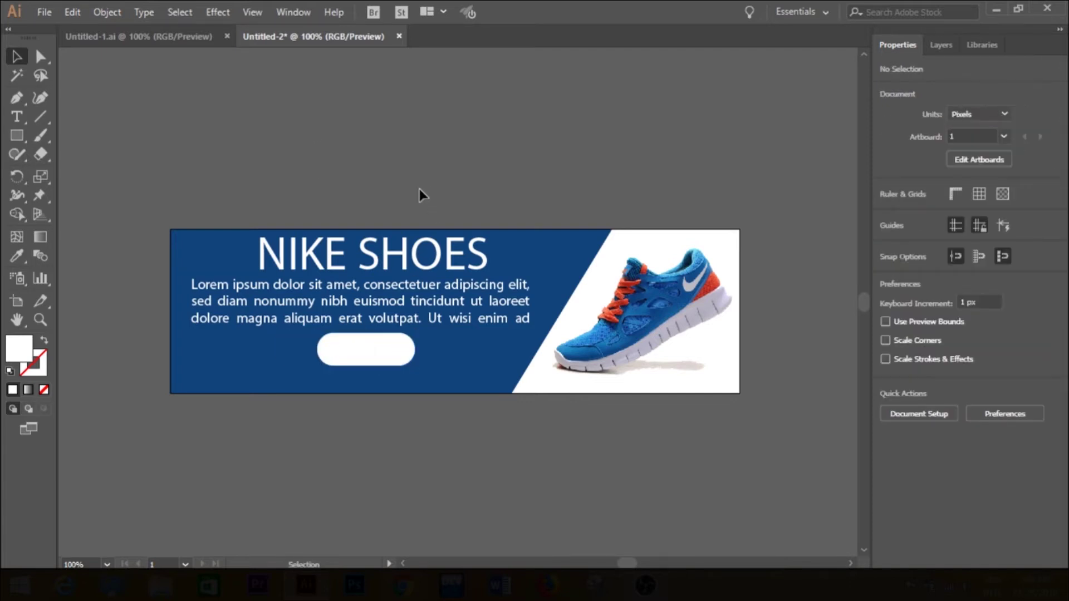
Step: Add a text line reading "SHOP NOW" just below the white button
left_click(16, 117)
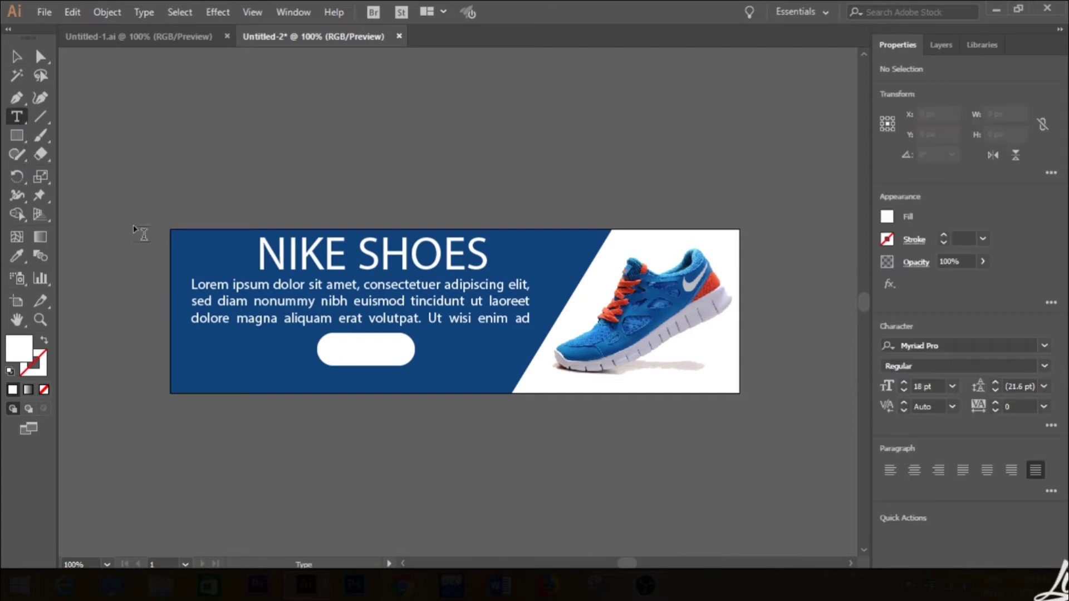
left_click(336, 384)
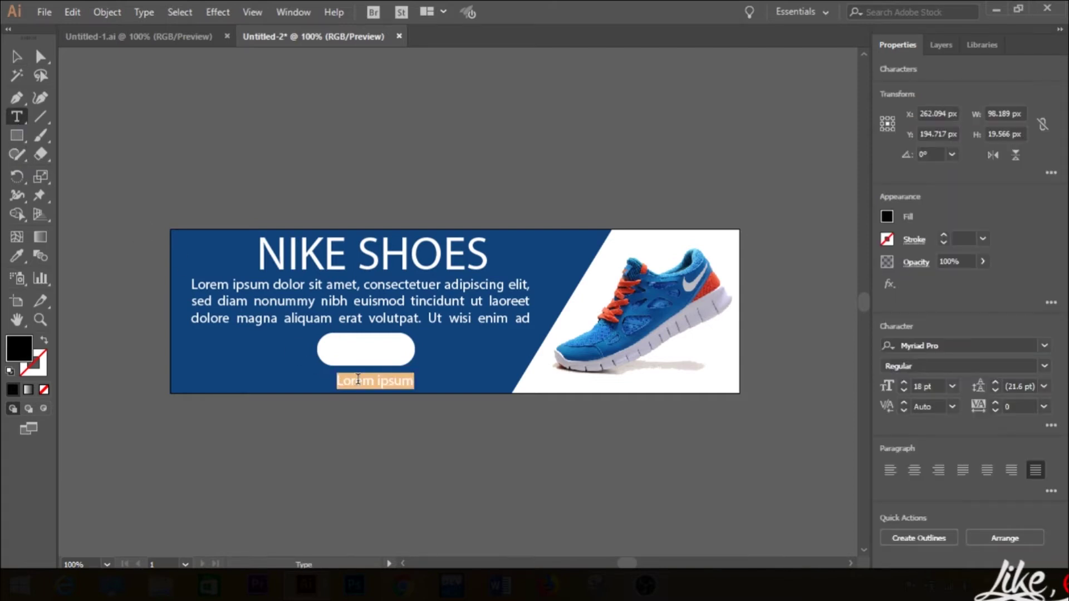
key("BackSpace")
type("s")
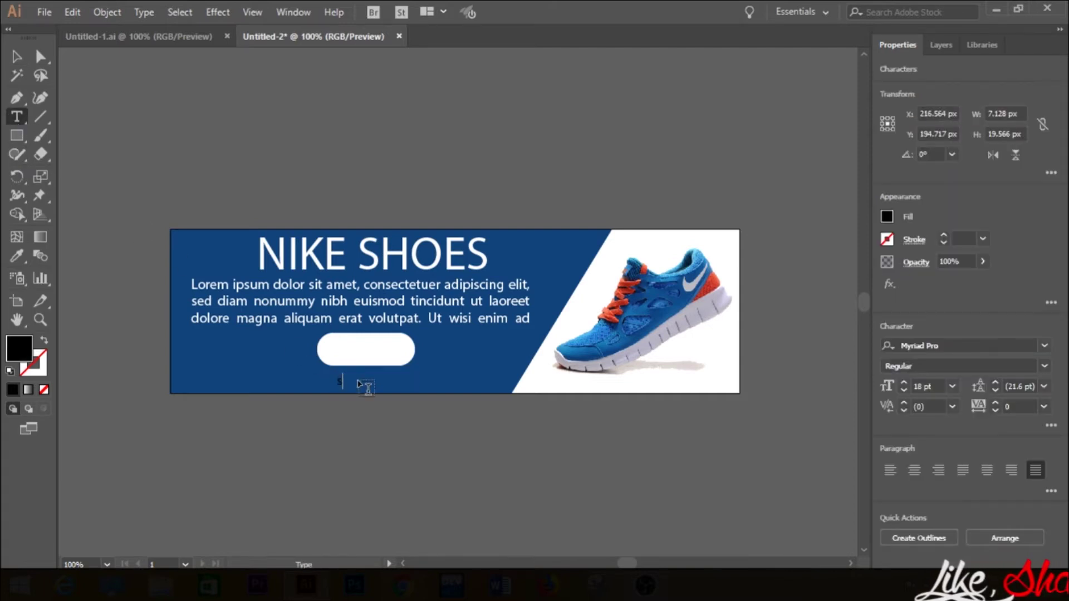
type("h")
key("BackSpace")
key("BackSpace")
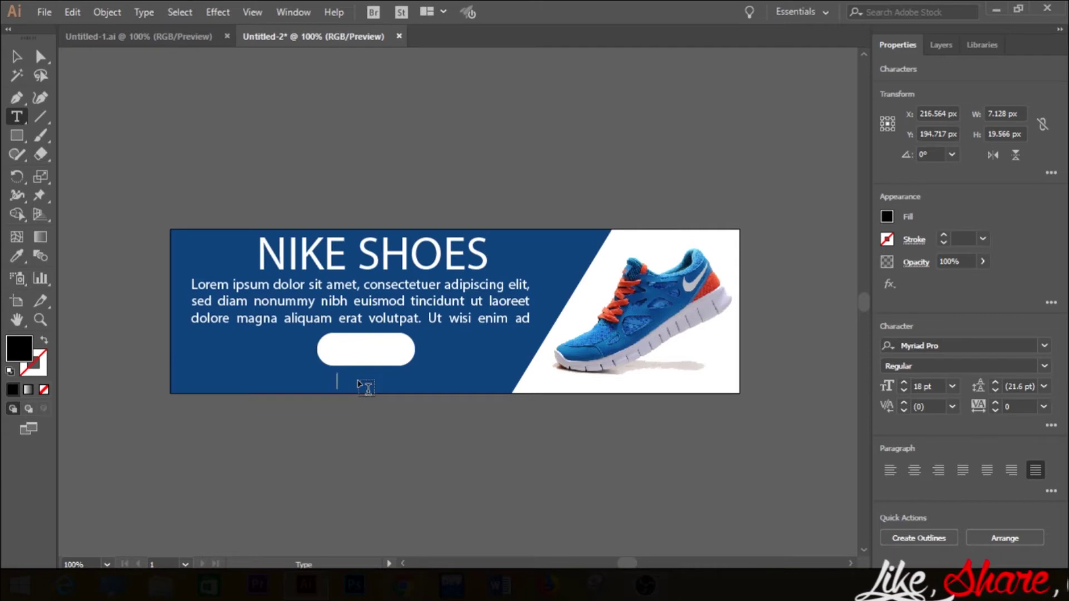
type("SHOP BOW")
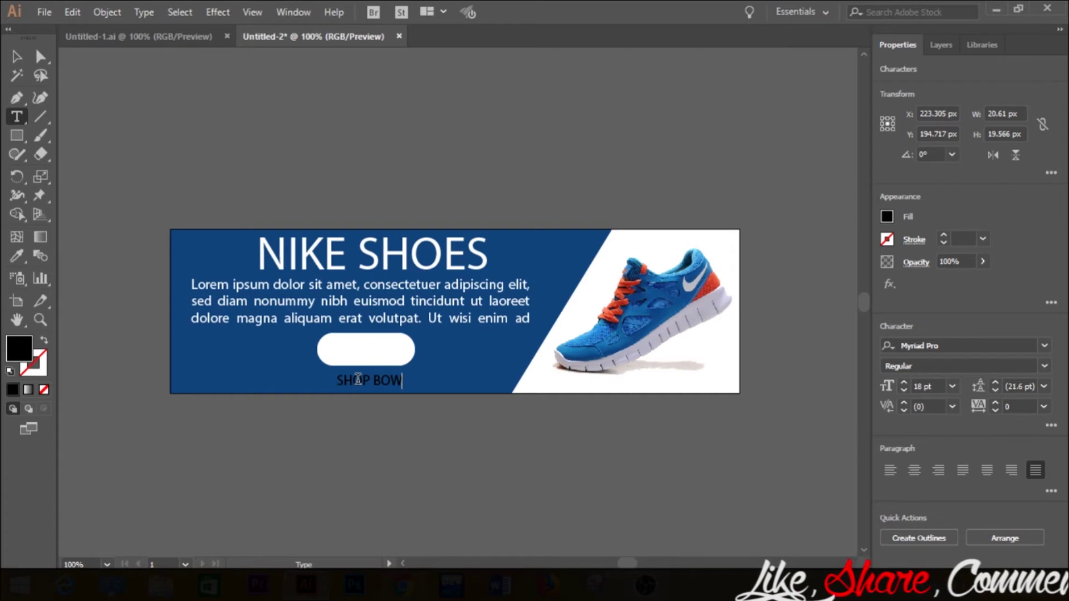
key("BackSpace")
key("BackSpace")
key("BackSpace")
type("NOW")
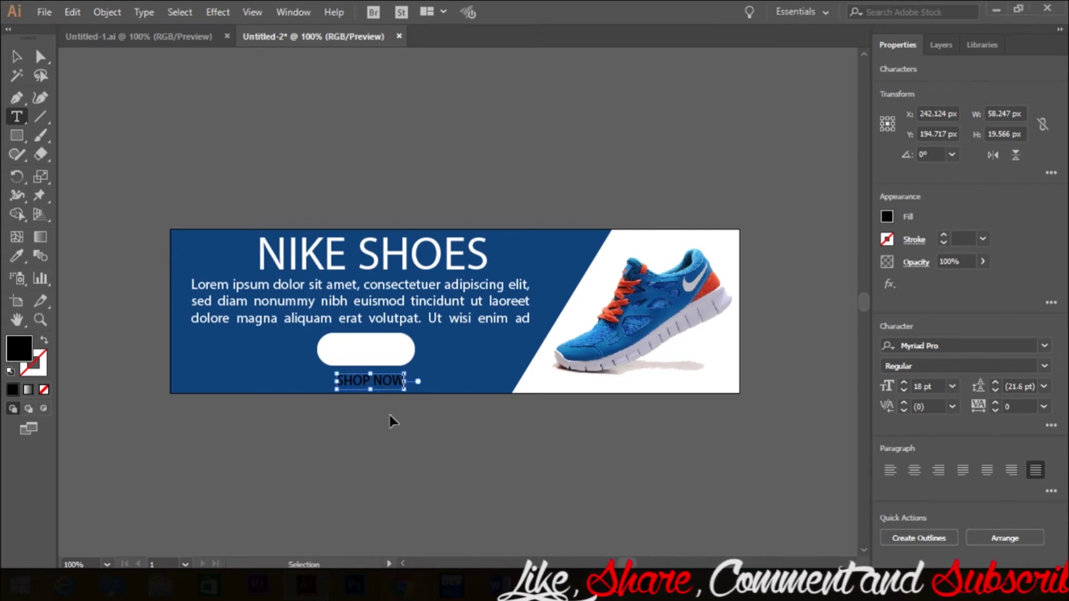
Step: Colour all of the SHOP NOW text with the red sampled from the shoe's heel using the Eyedropper
key("ctrl+a")
left_click(17, 254)
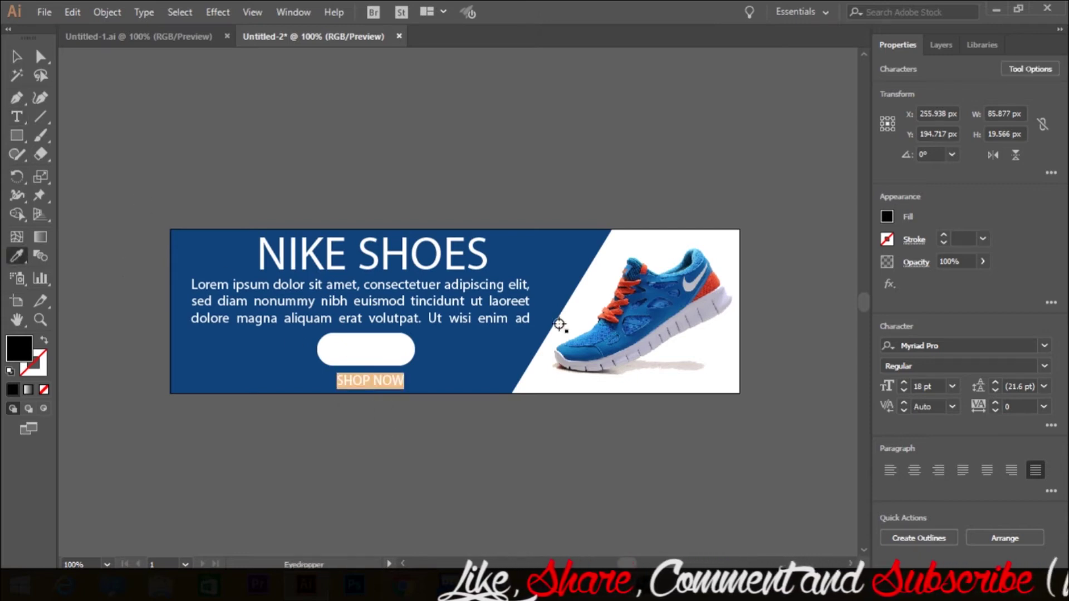
left_click(706, 290)
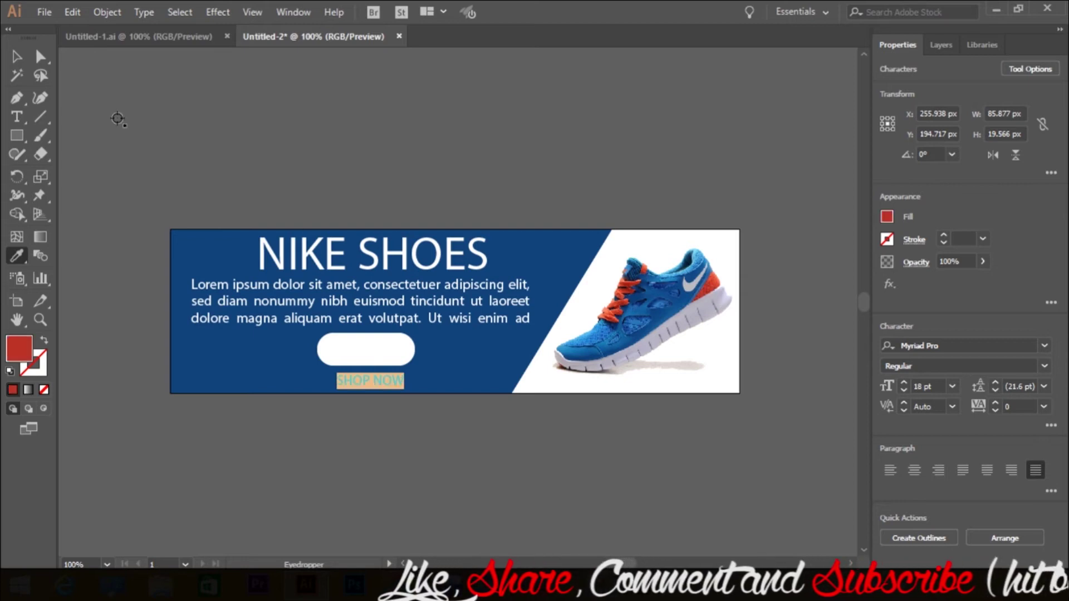
Step: Place the SHOP NOW text in the middle of the white button and enlarge it slightly from its centre
left_click(18, 57)
left_click_drag(370, 388, 354, 352)
left_click(139, 127)
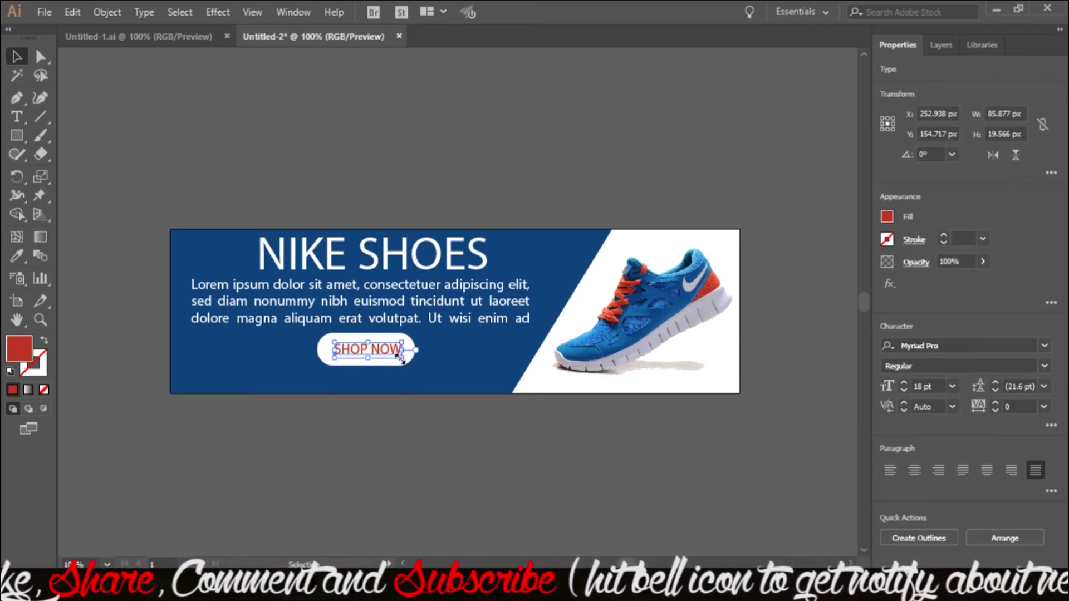
left_click_drag(400, 357, 405, 359)
left_click(422, 176)
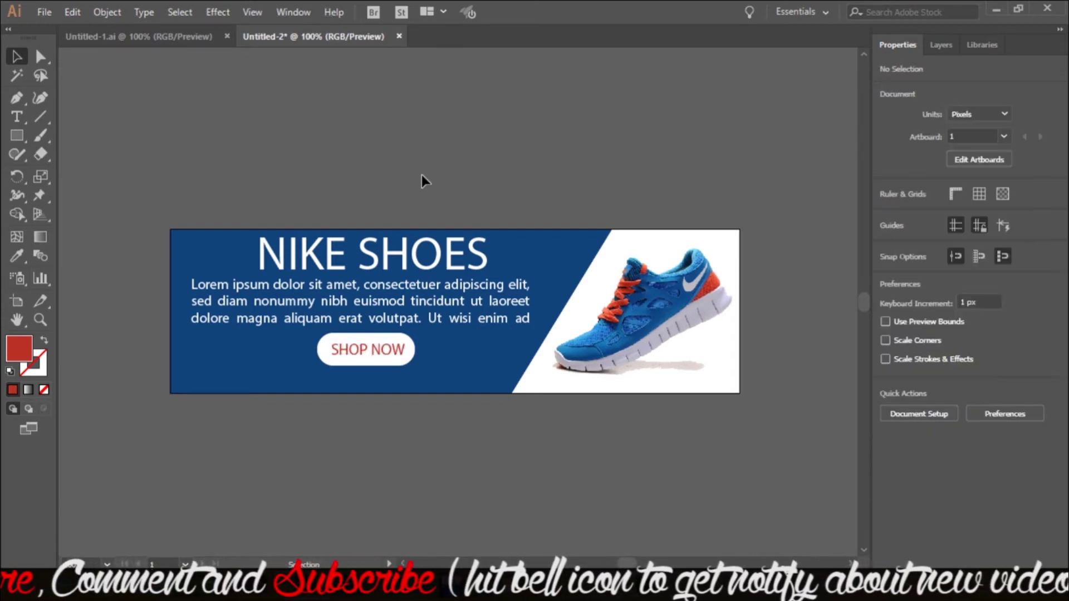
left_click(21, 120)
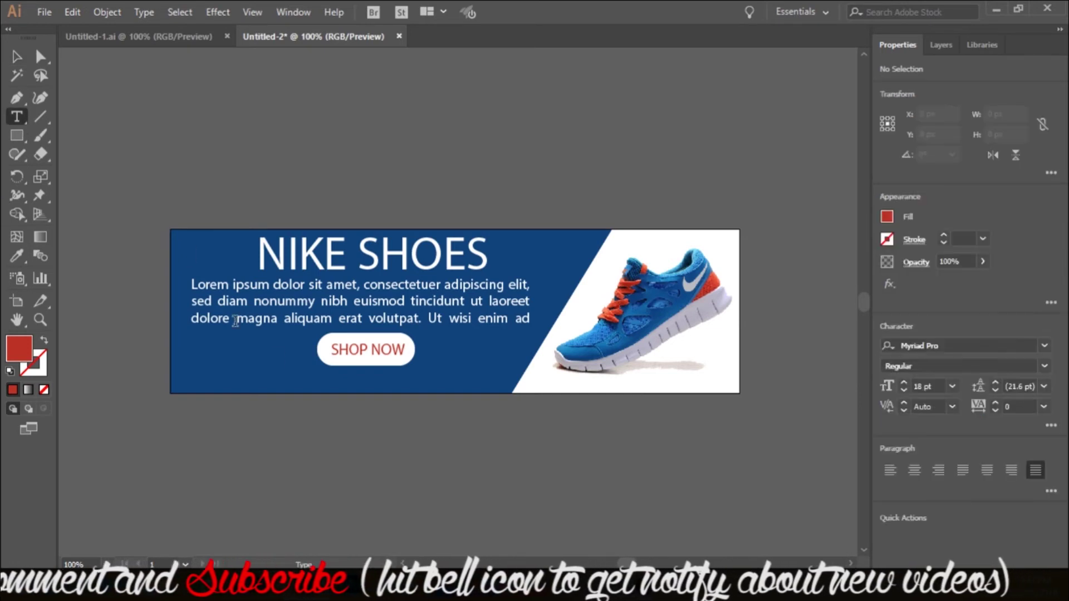
left_click(275, 377)
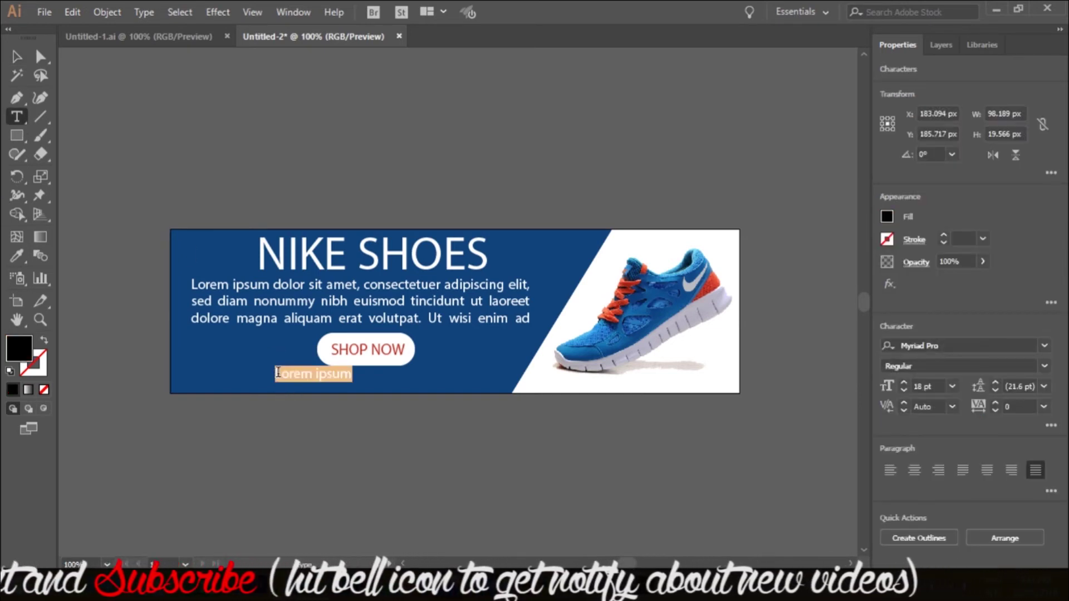
type("www")
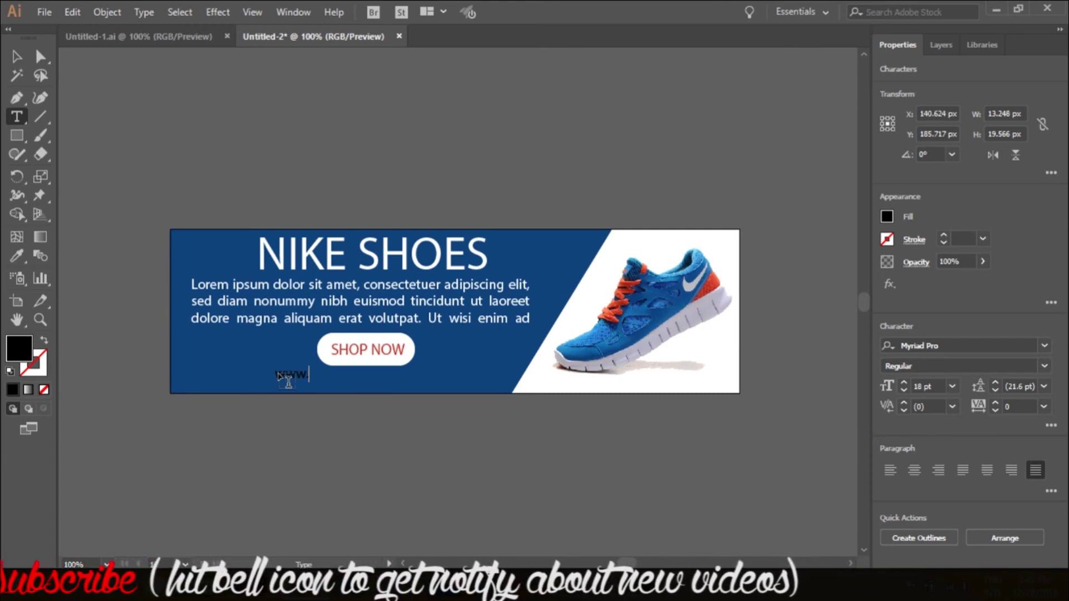
type(".yoursh")
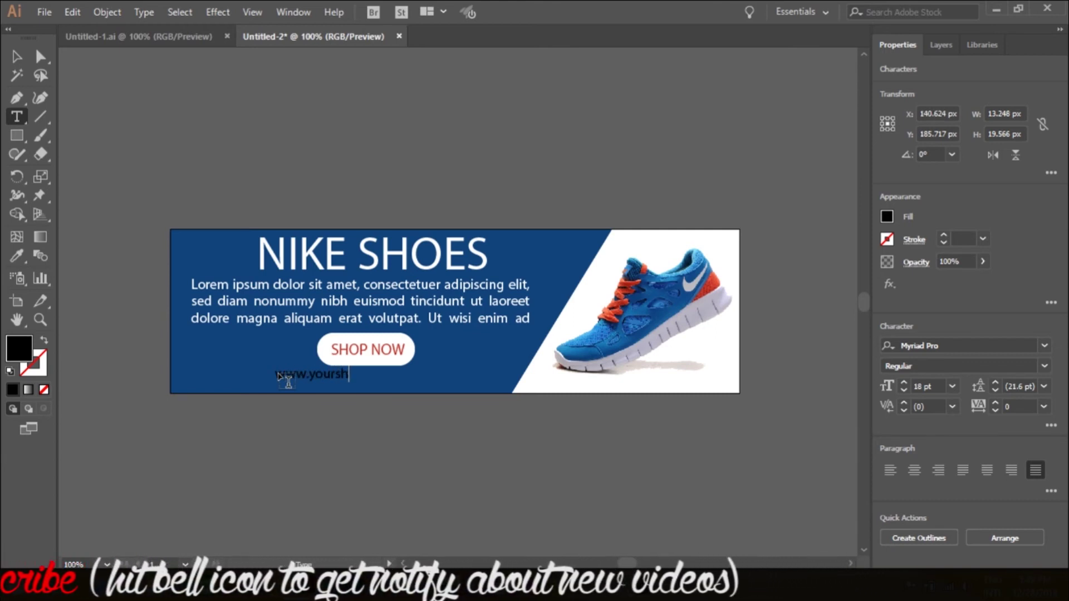
type("op.com")
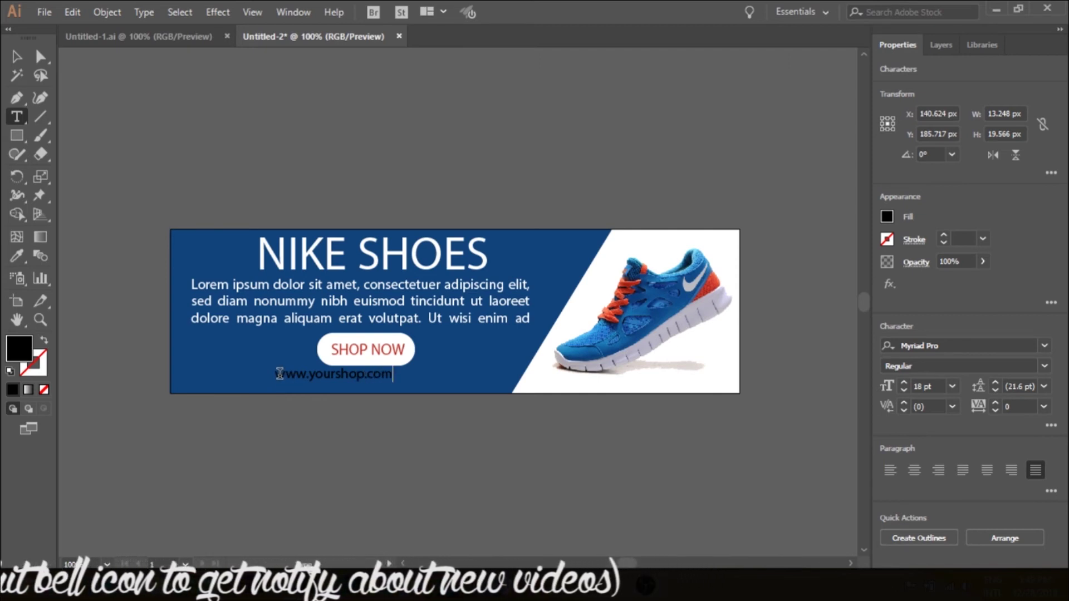
Step: Colour the whole web address red by sampling the shoe image with the Eyedropper
key("ctrl+a")
left_click(22, 255)
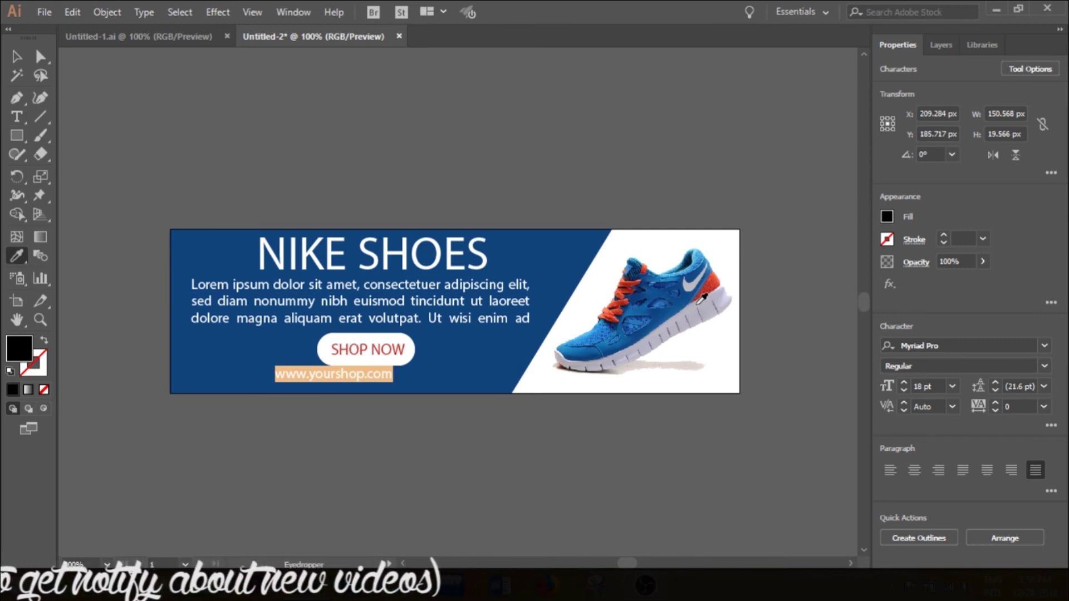
left_click(638, 289)
Step: Move the web address so it sits centred below the SHOP NOW button, and deselect it
left_click(16, 56)
left_click_drag(325, 375, 357, 384)
left_click(453, 484)
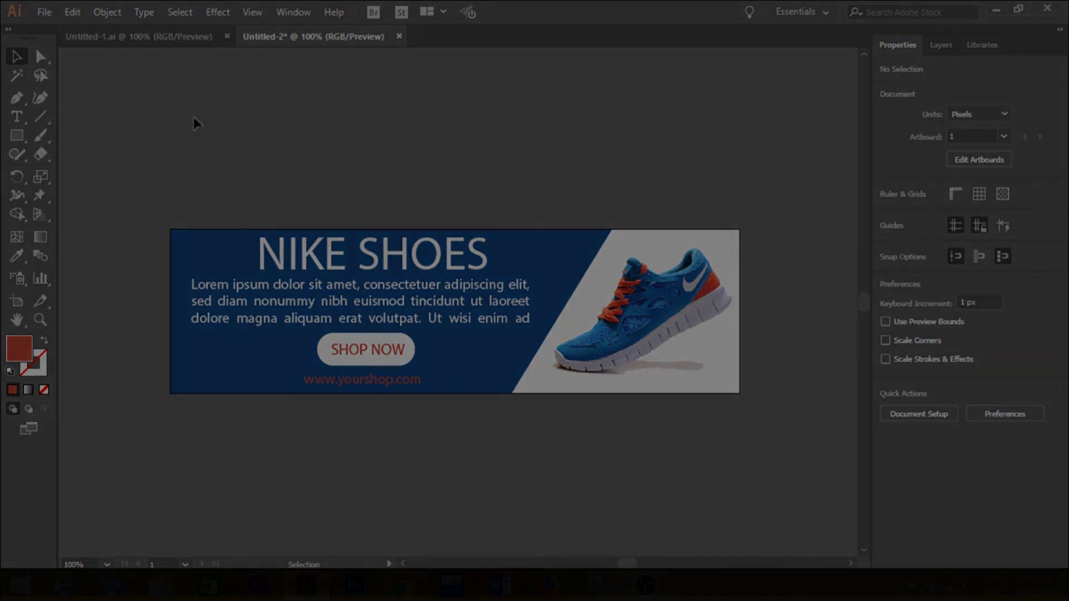
left_click(168, 36)
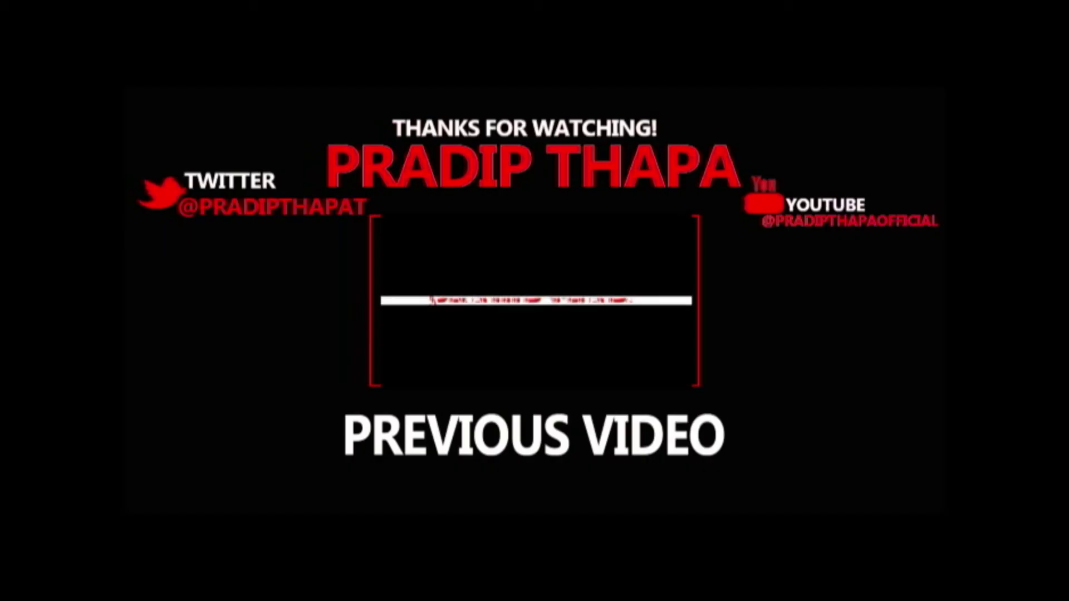